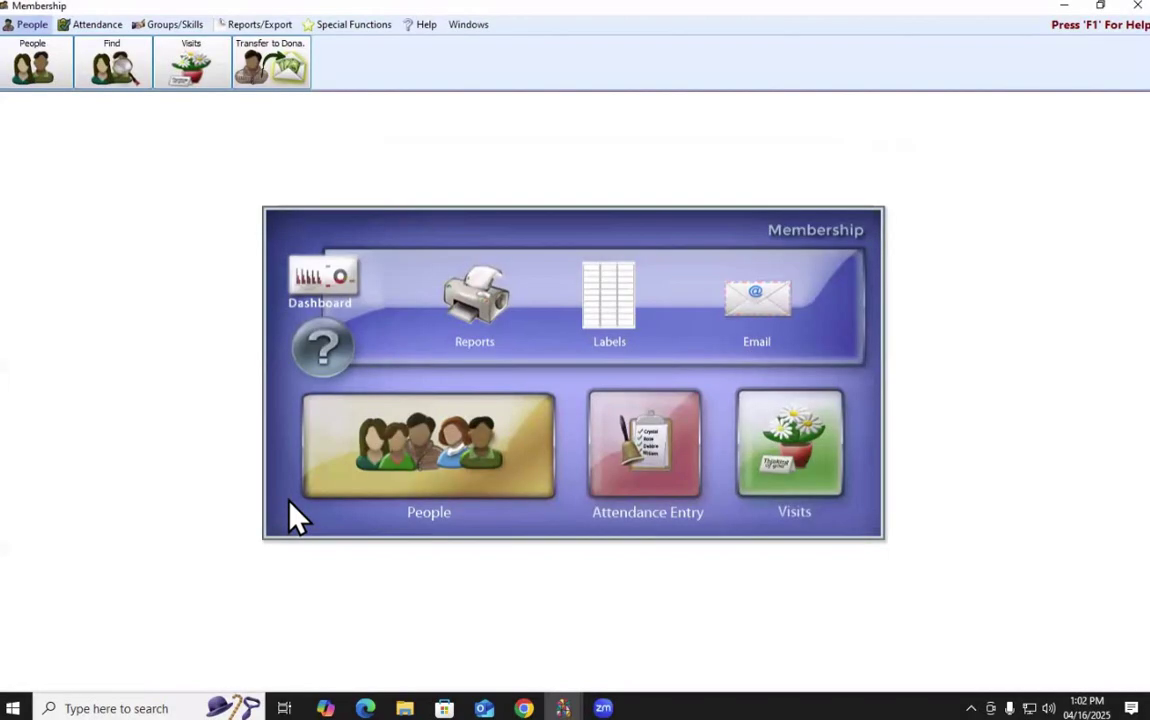
Open the People records from the Membership home screen.
click(435, 478)
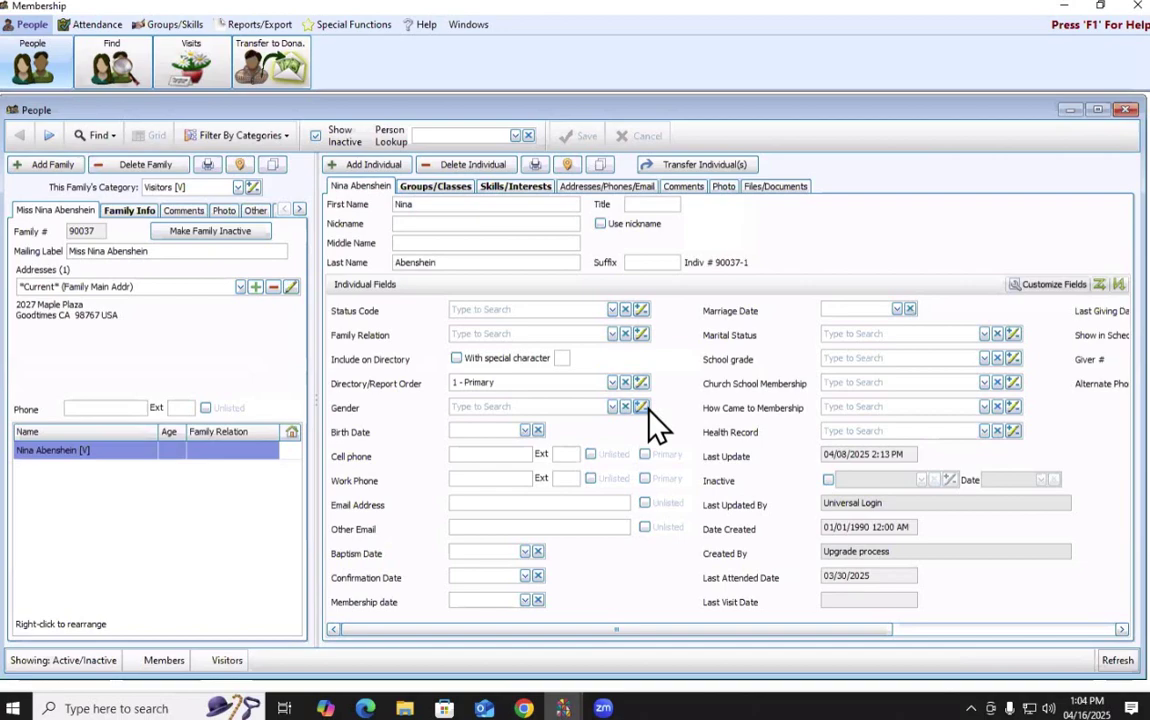
Add a new family in the Visitors [V] category.
click(66, 166)
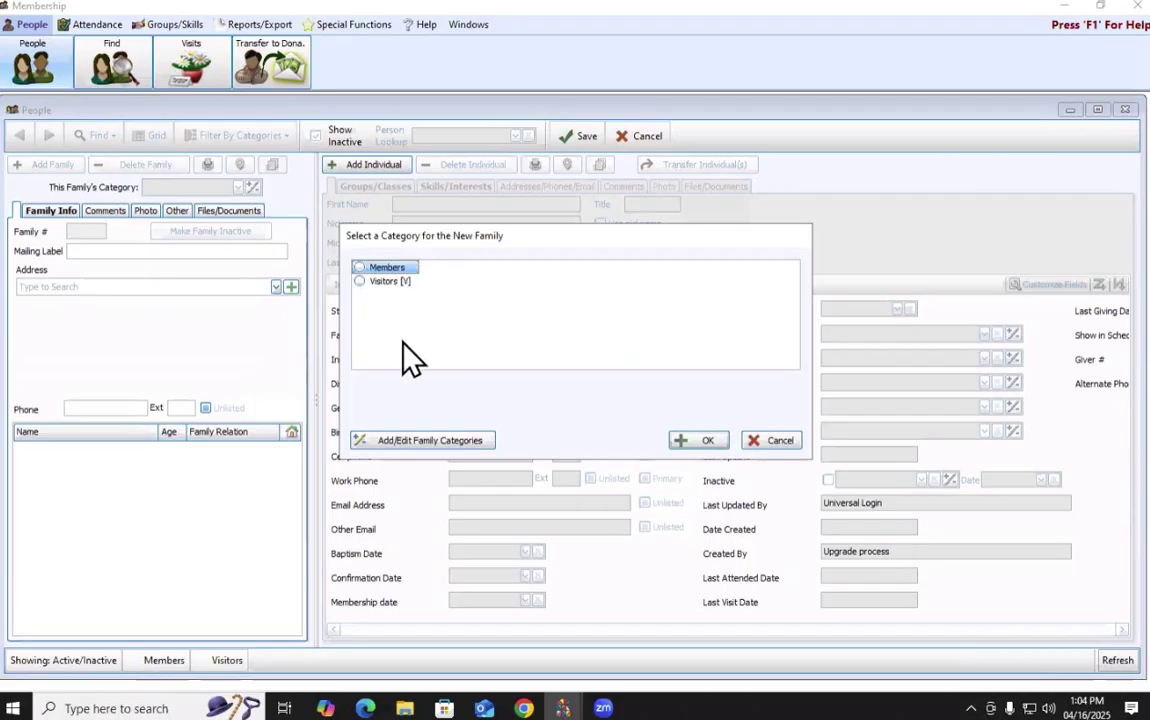
click(393, 284)
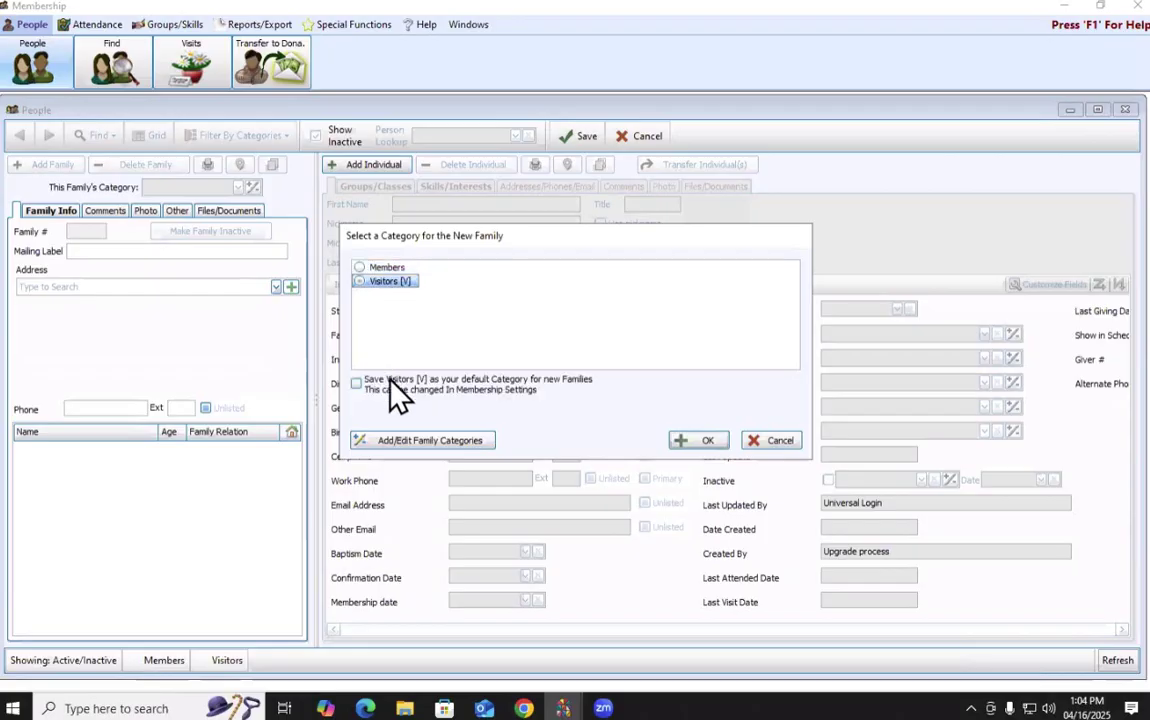
click(700, 446)
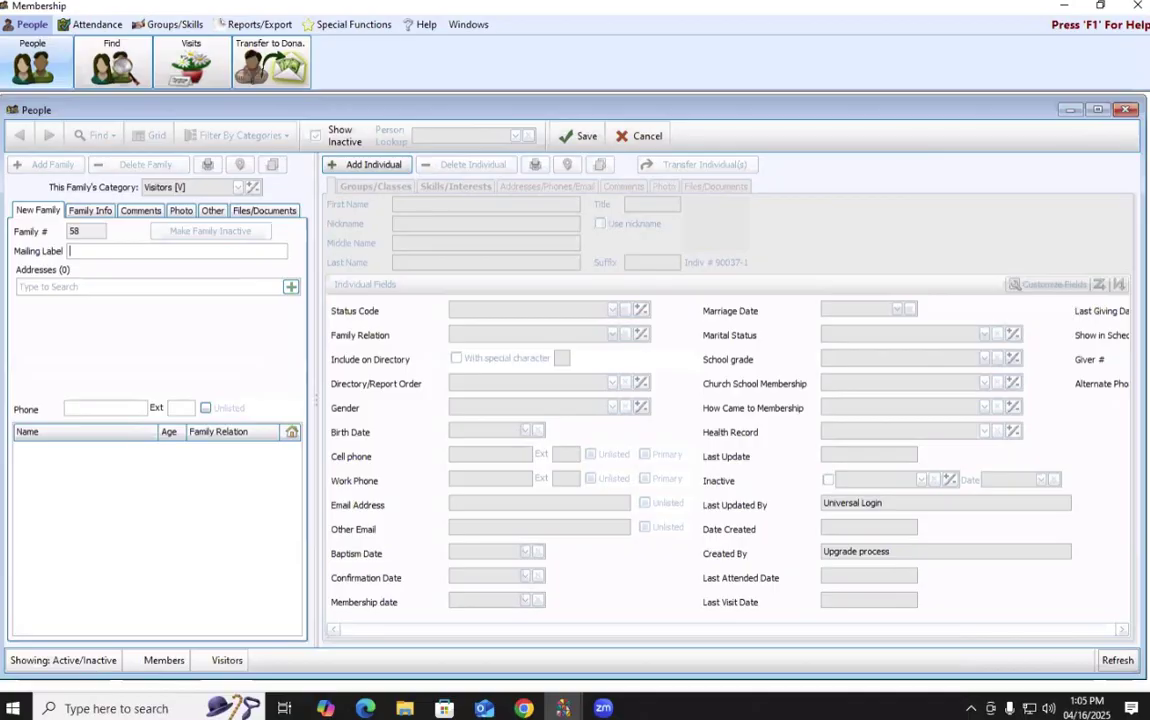
Set the mailing label to the couple's joint name, without the title.
text(Mr)
click(82, 251)
key(BackSpace)
key(BackSpace)
key(BackSpace)
click(88, 251)
text(and Megan)
key(Tab)
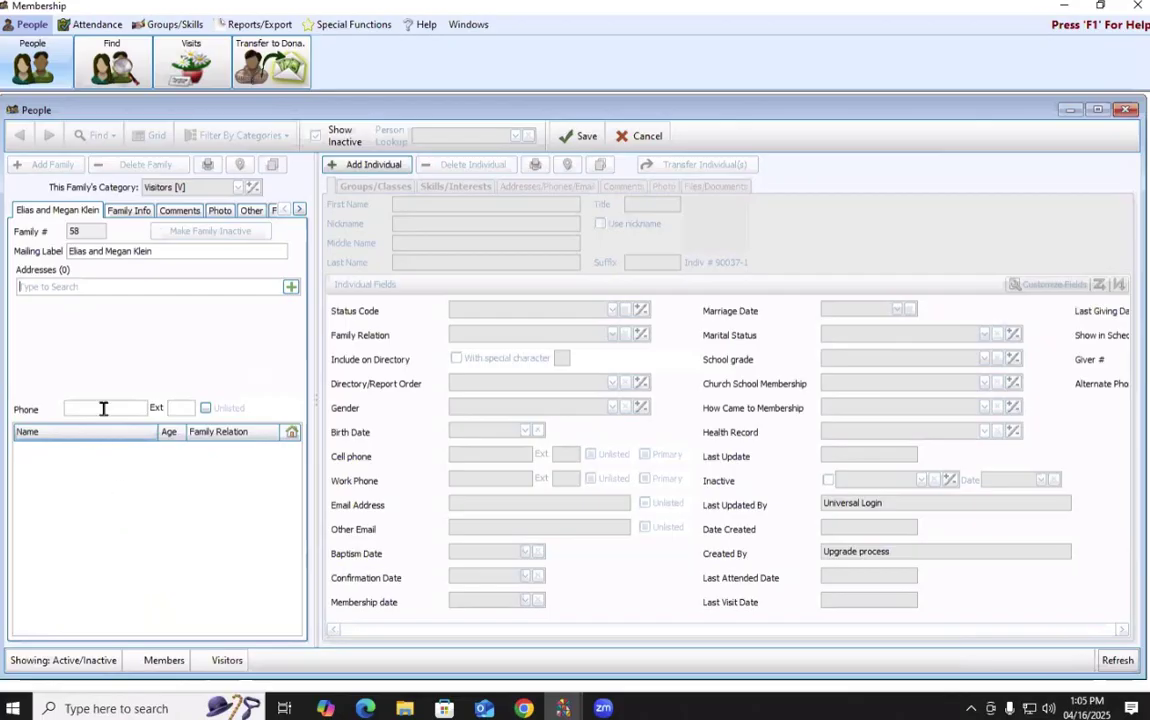
Clear the stray address search text and start a new family address.
text(fdsahfjklsafhjdka)
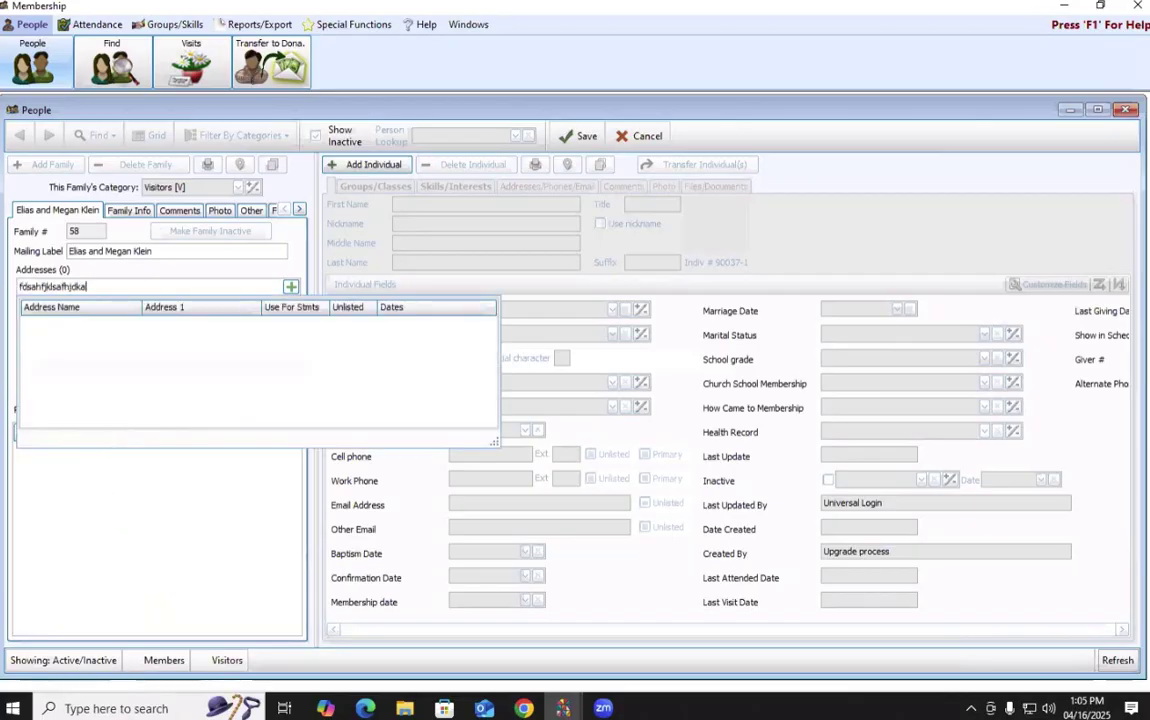
key(BackSpace)
key(BackSpace)
key(BackSpace)
key(BackSpace)
key(BackSpace)
key(BackSpace)
key(BackSpace)
key(BackSpace)
key(BackSpace)
key(BackSpace)
key(BackSpace)
key(BackSpace)
key(BackSpace)
key(BackSpace)
key(BackSpace)
key(BackSpace)
key(BackSpace)
click(291, 290)
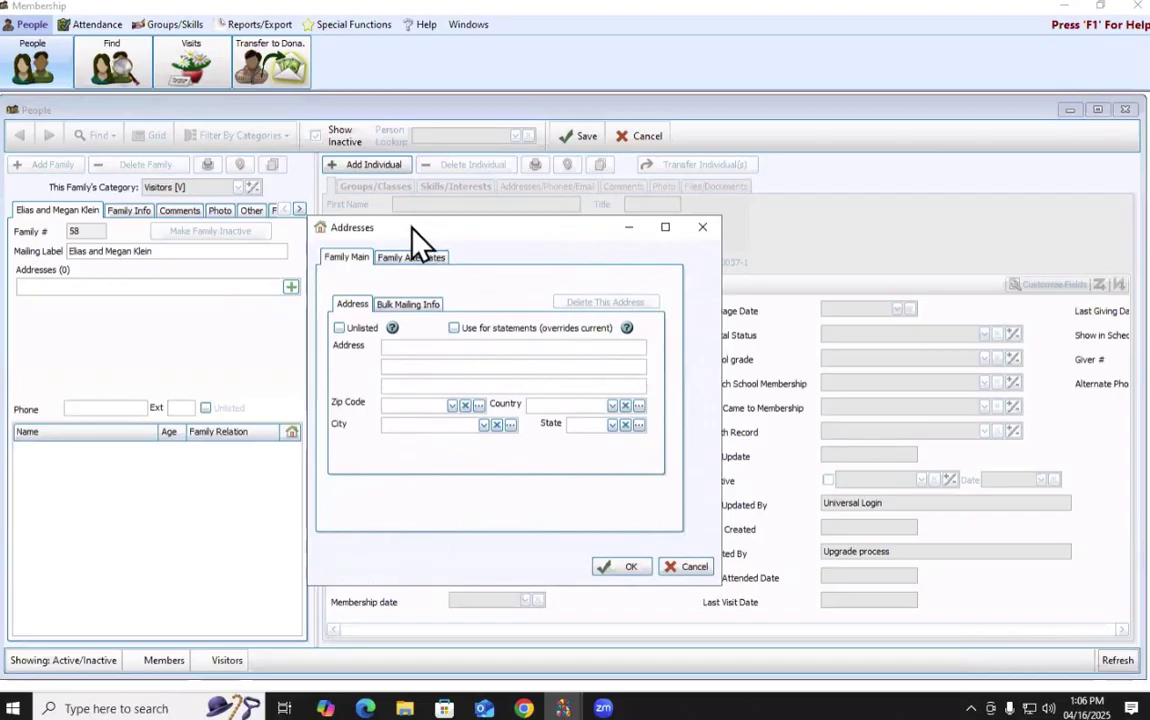
Enter the family's street address and zip code so city and state fill in.
drag(426, 233, 412, 228)
click(427, 343)
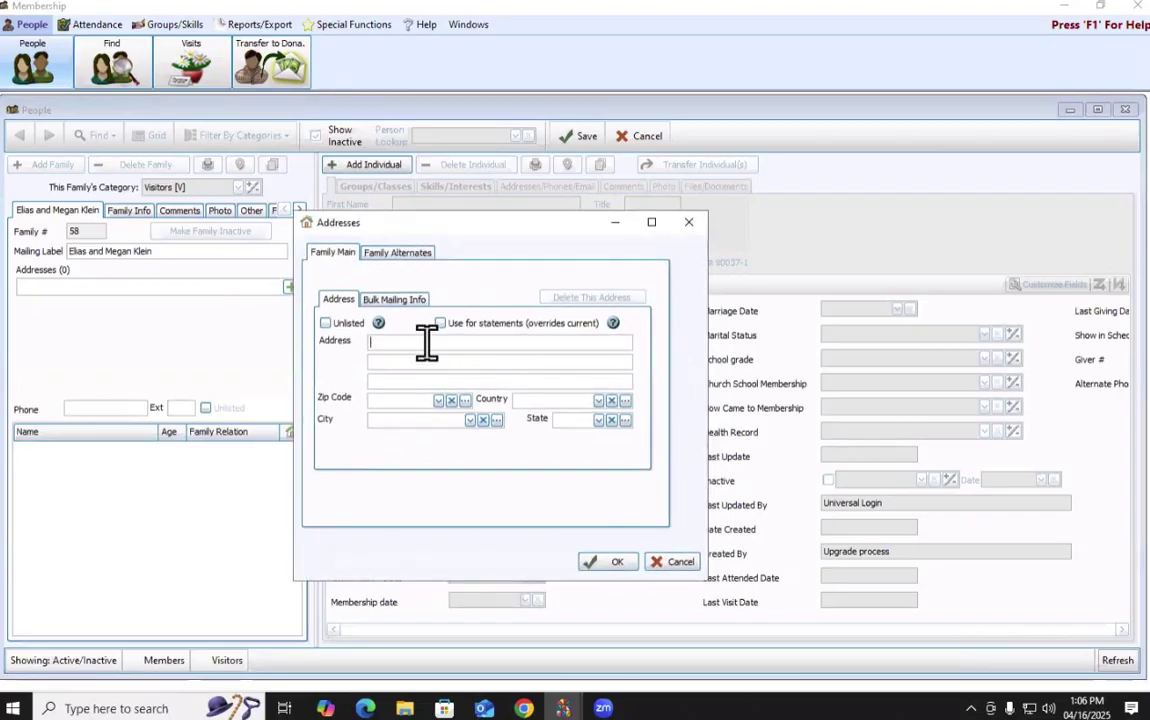
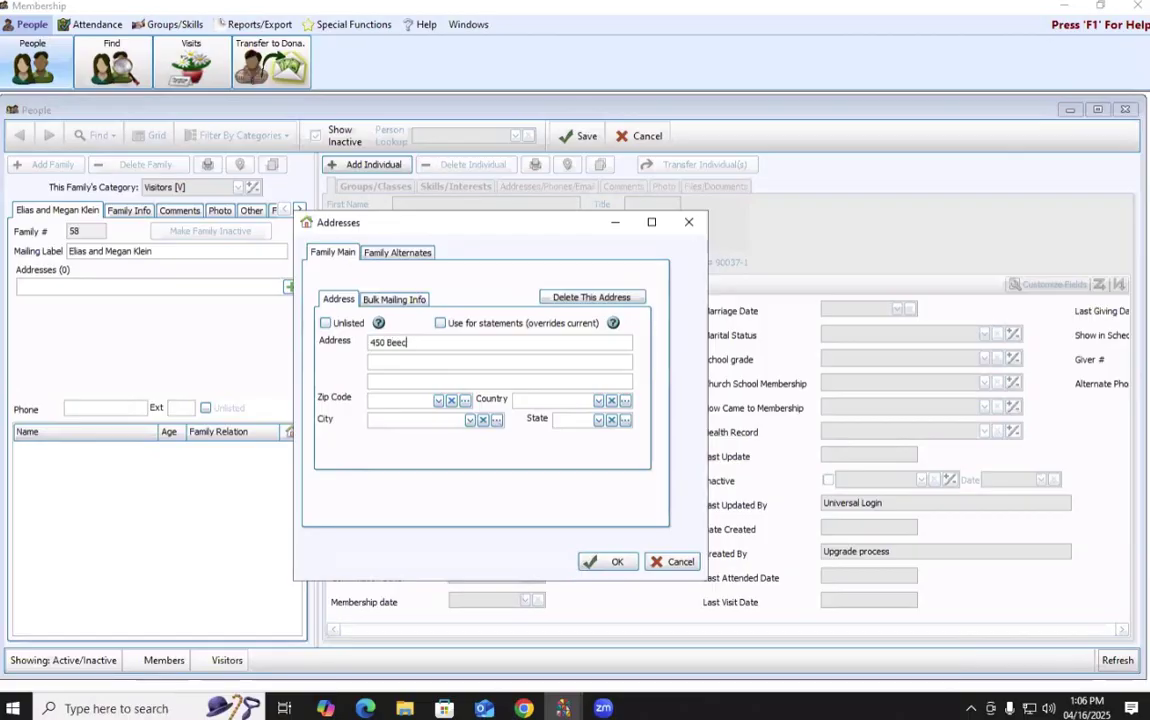
click(427, 400)
text(43230)
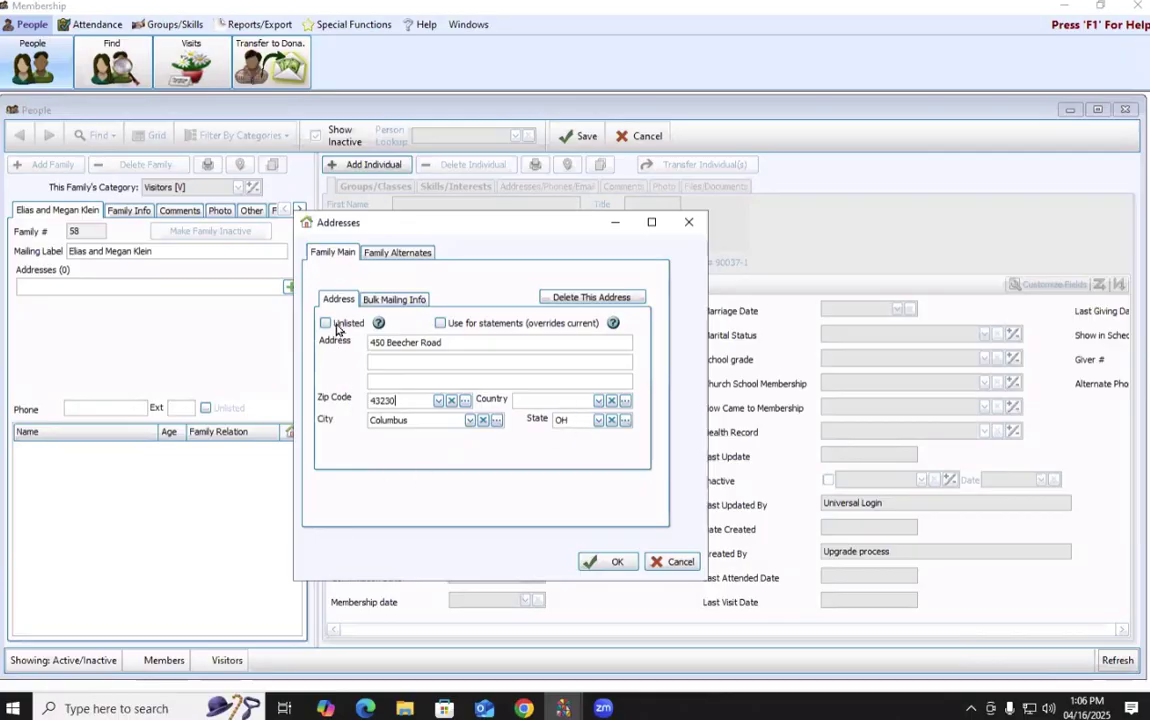
click(400, 300)
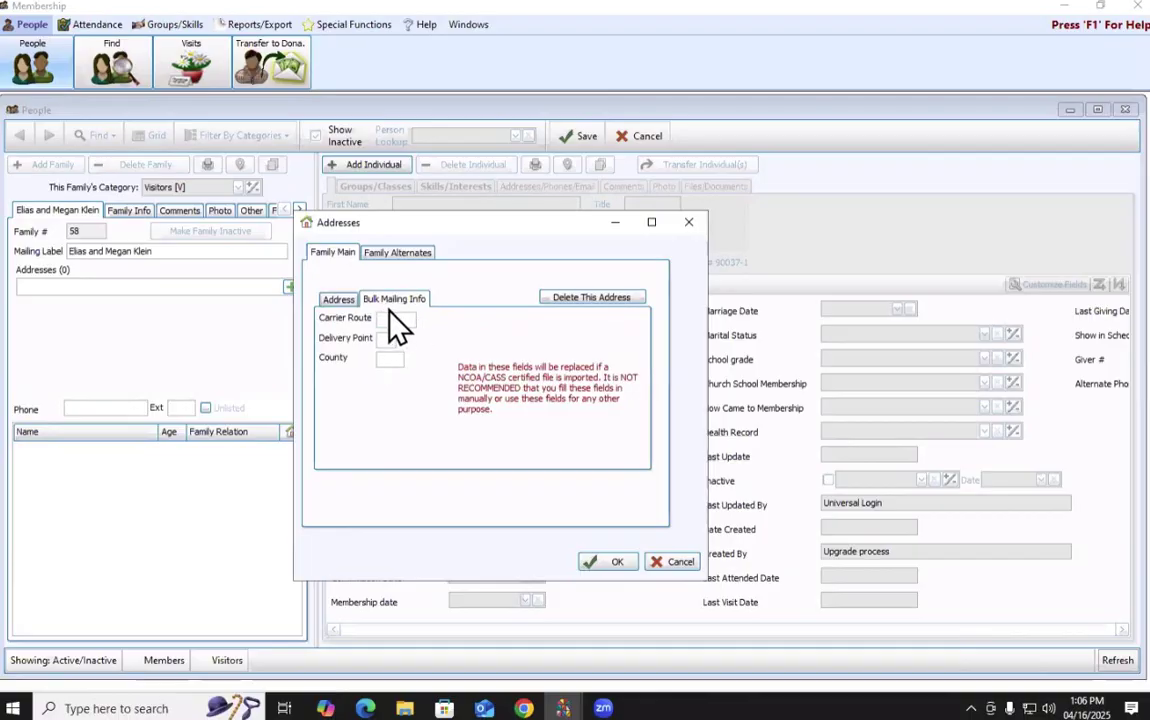
Try the alternate address effective dates (11, 02) and Recurring option, then return to Family Main.
click(340, 300)
click(397, 255)
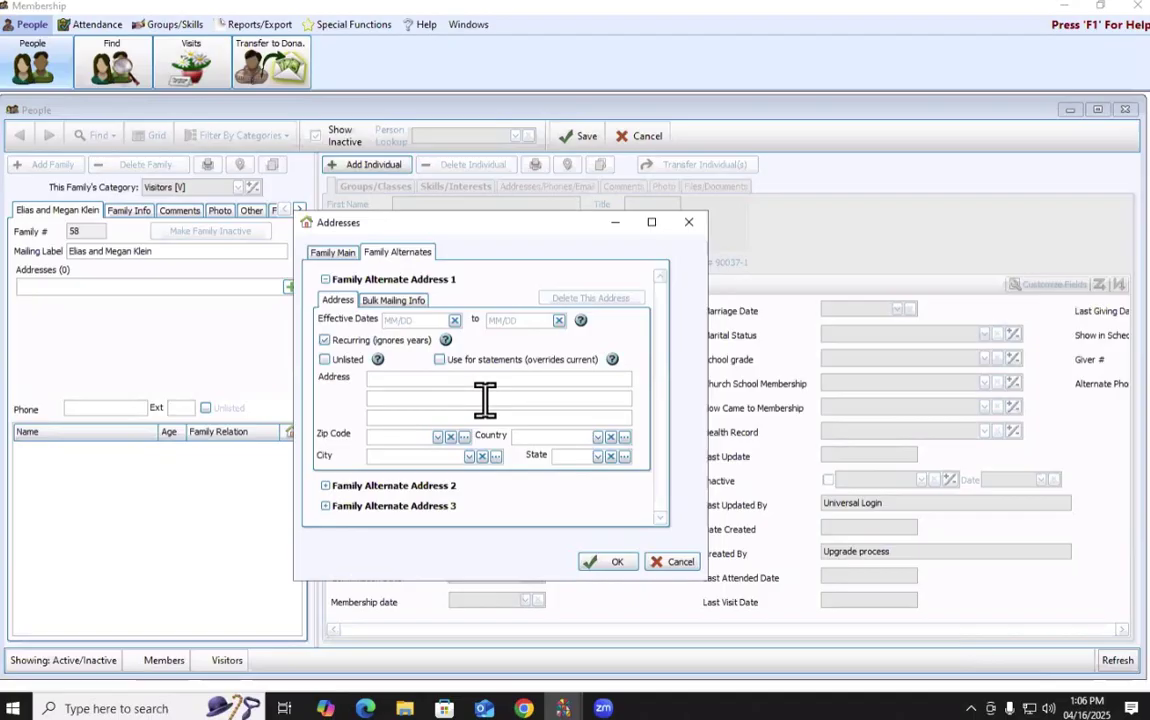
click(472, 390)
click(397, 324)
text(11/01)
click(532, 321)
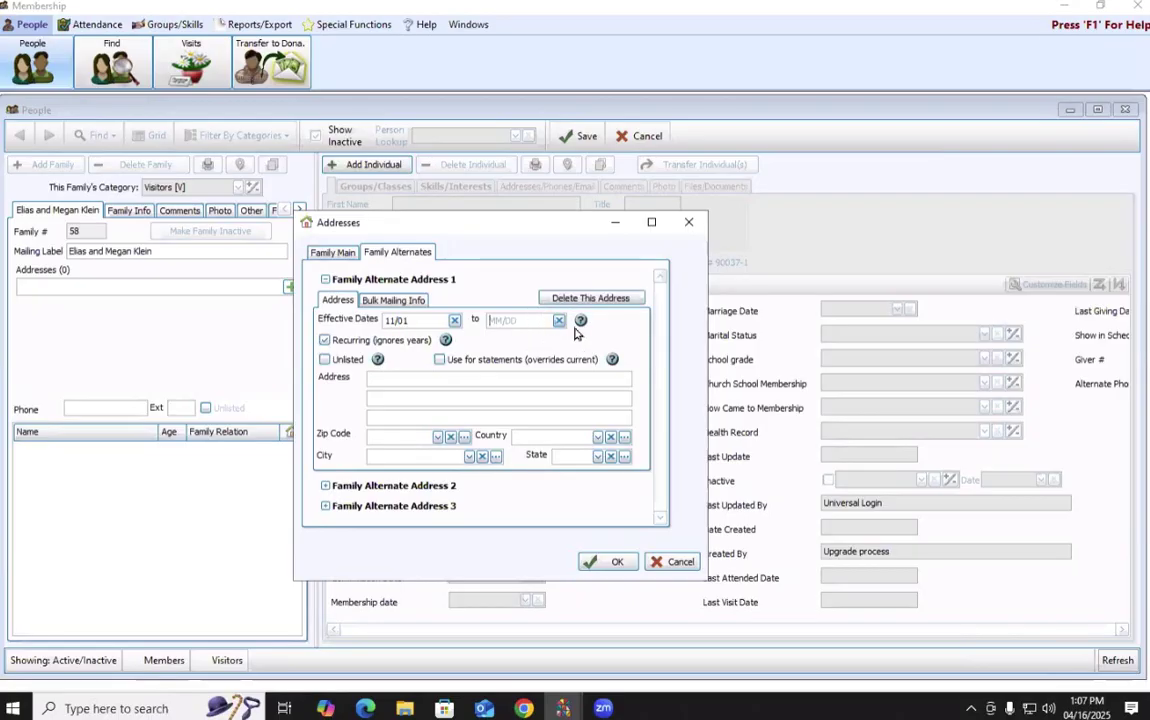
text(02/28)
click(589, 403)
click(324, 340)
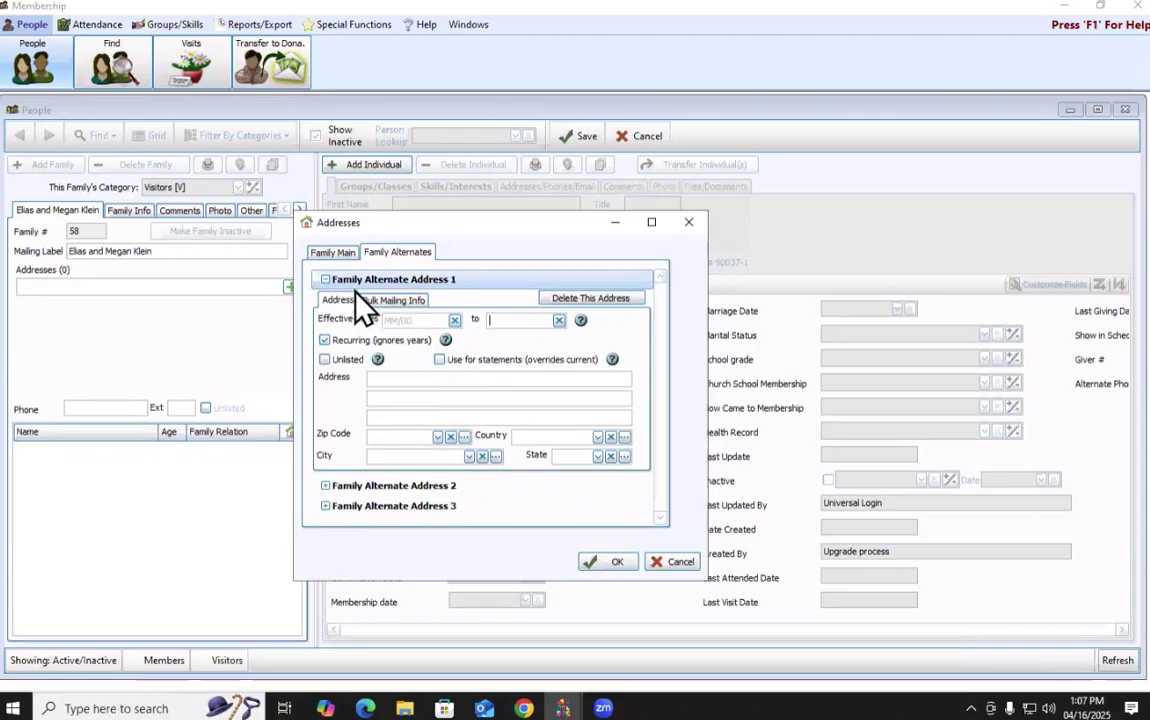
click(340, 254)
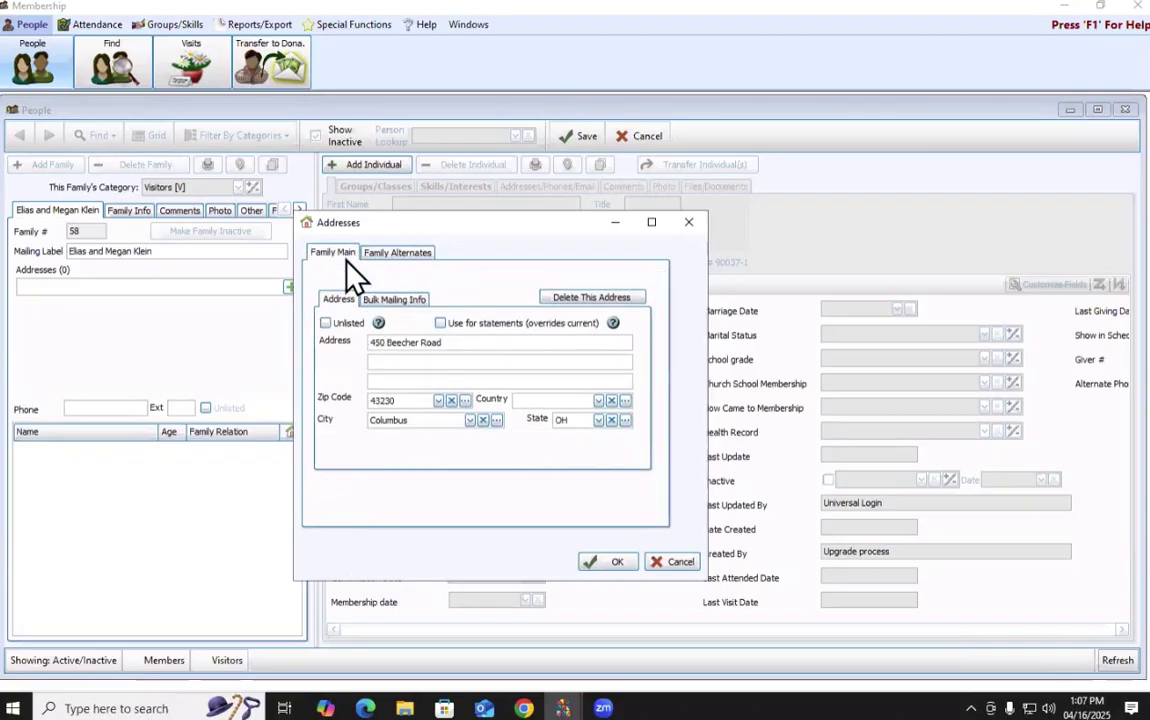
Save the main address to the family and enter the family phone number.
click(617, 562)
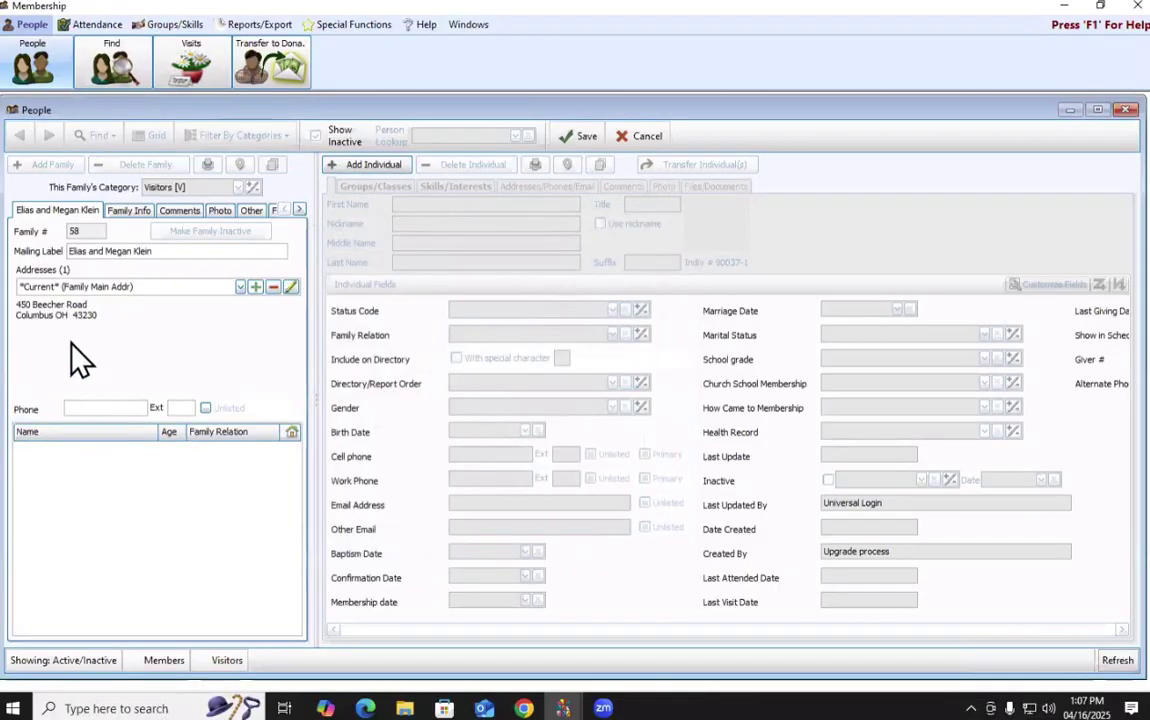
click(110, 408)
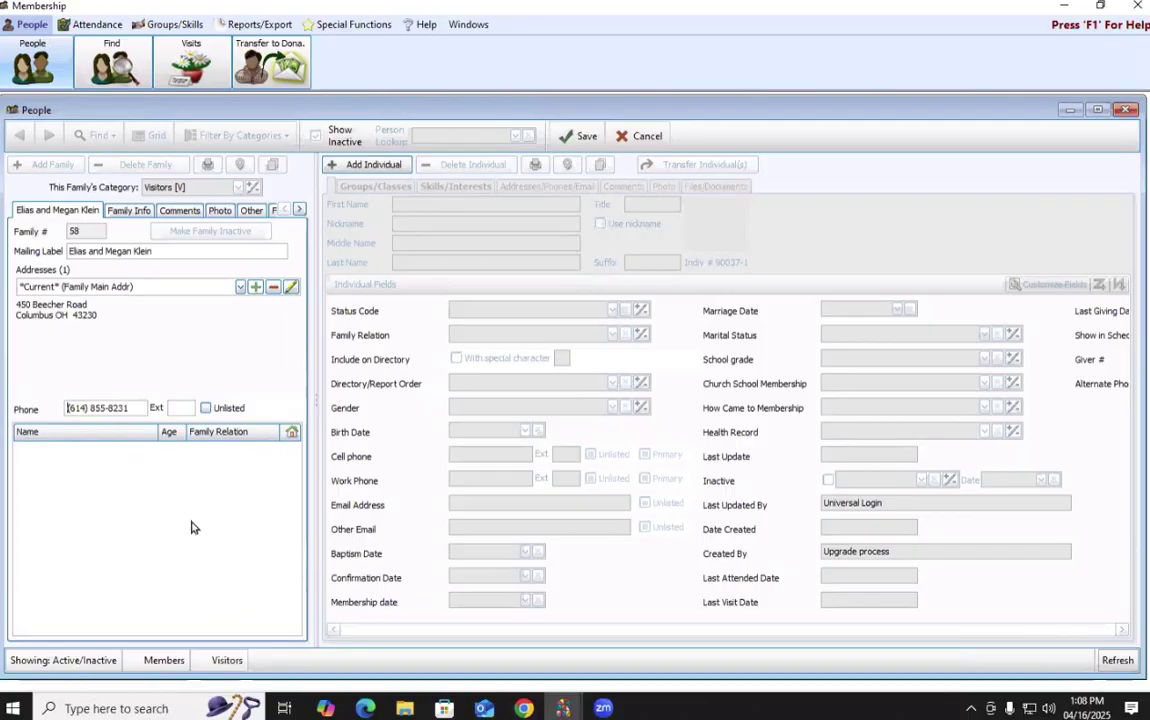
click(128, 210)
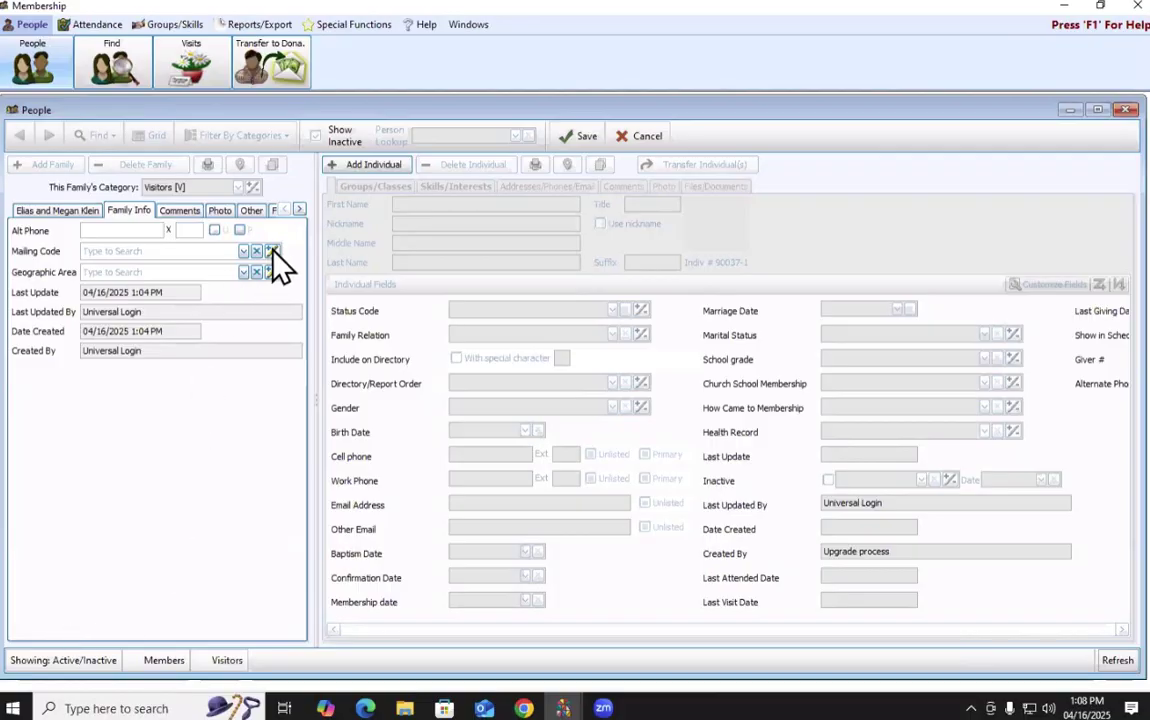
click(244, 251)
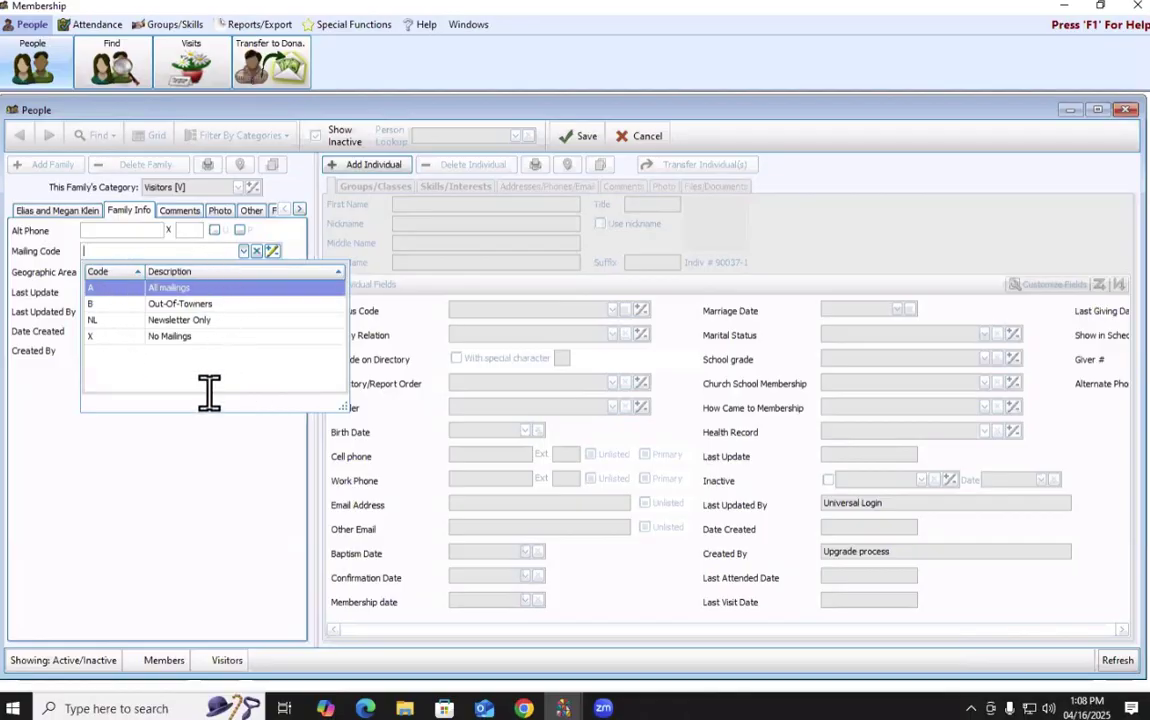
click(178, 418)
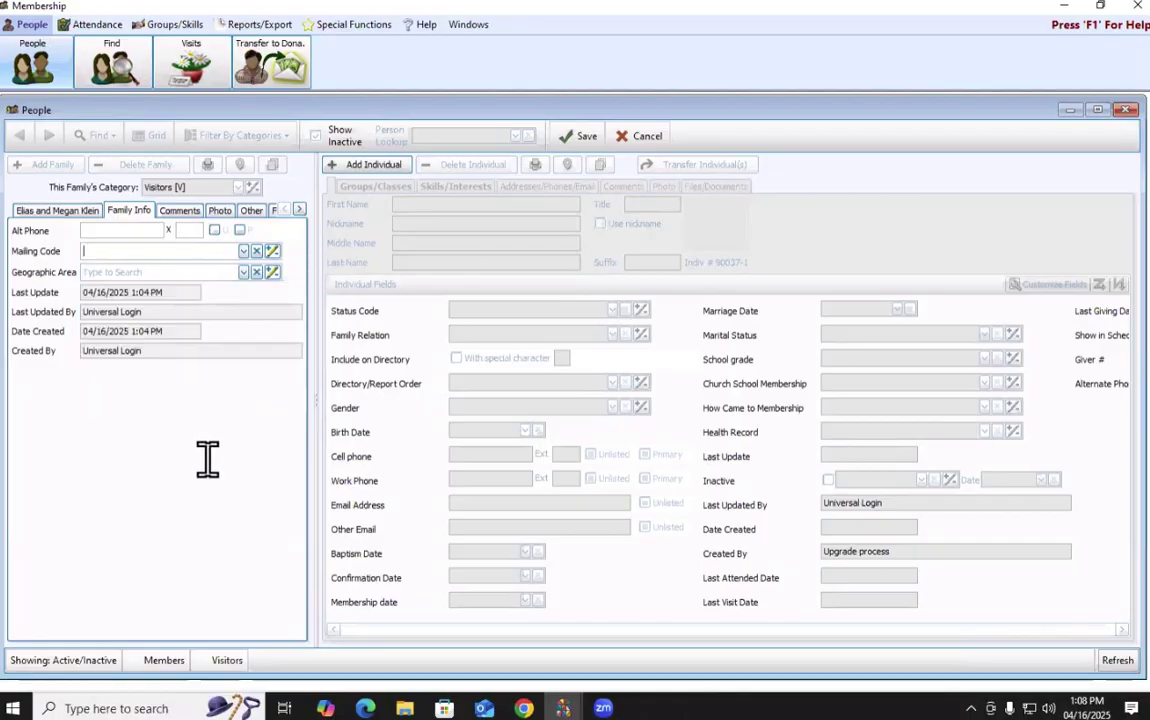
click(245, 270)
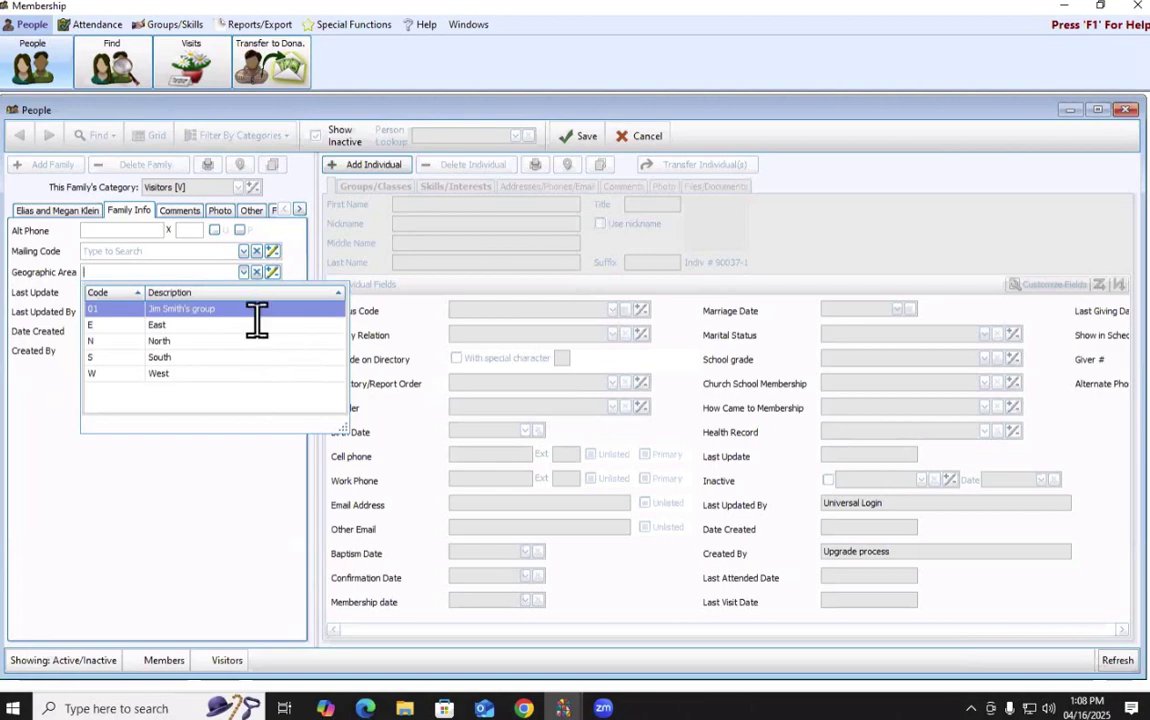
right_click(288, 538)
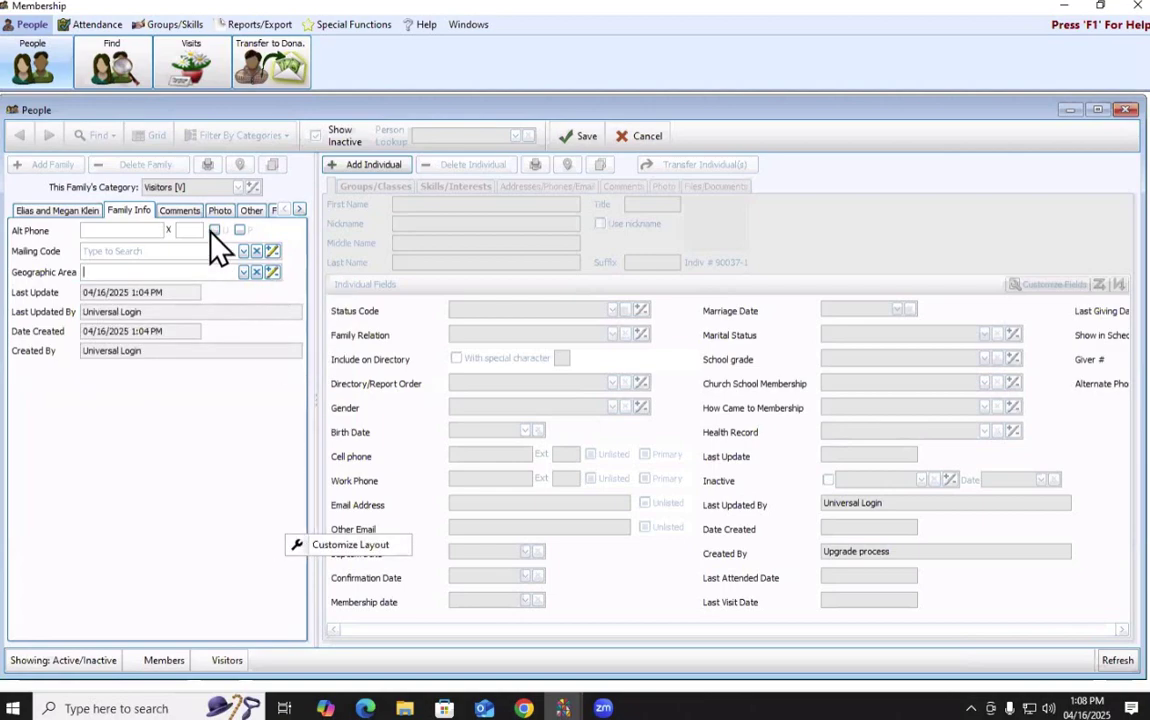
Show the family's still-empty Comments section.
click(186, 211)
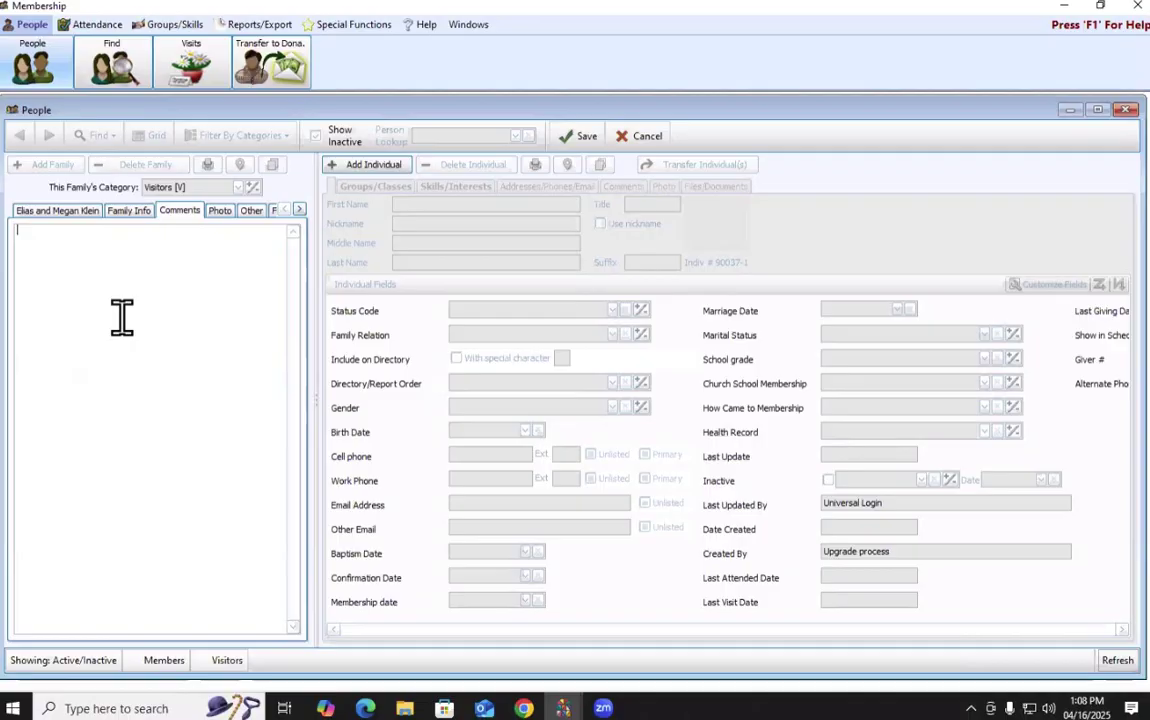
Browse the Photo, Settings and Files/Documents sections, then return to the family's main details.
click(218, 210)
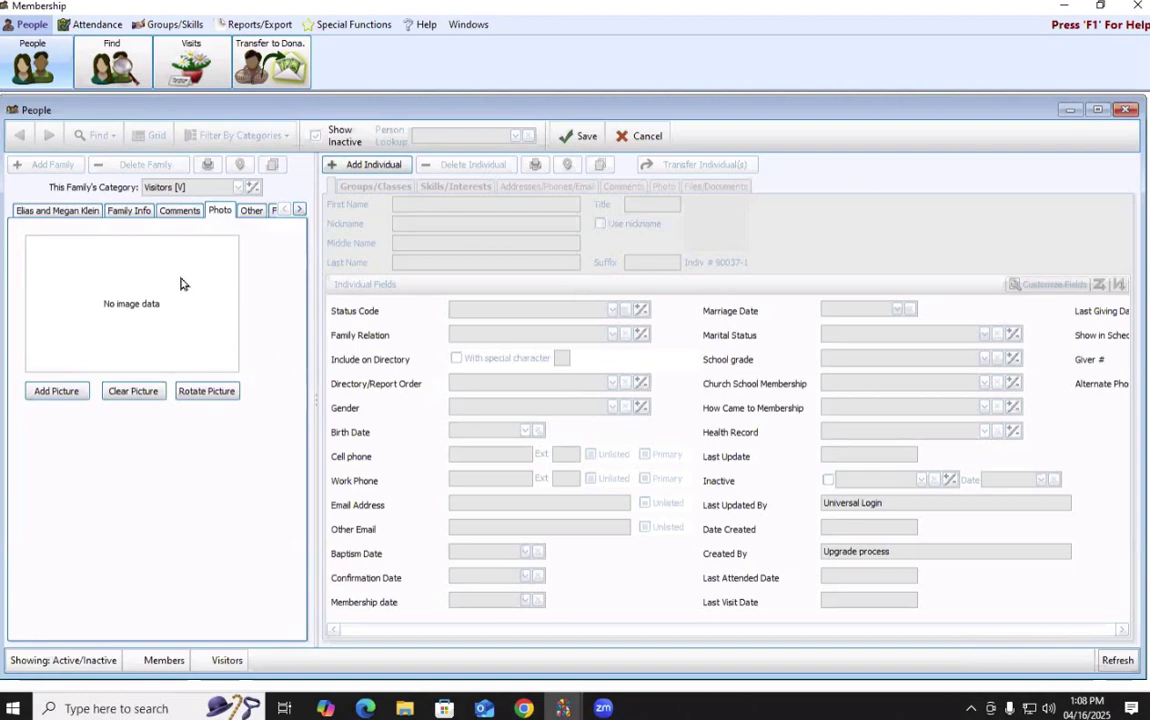
click(250, 210)
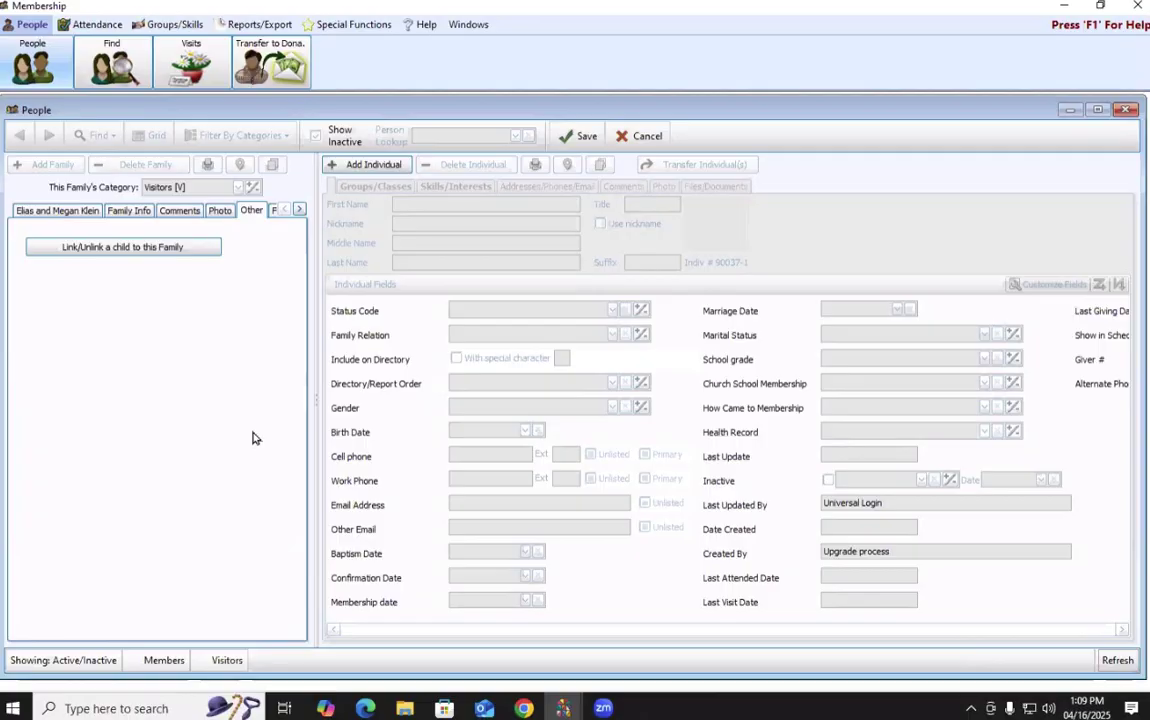
click(274, 211)
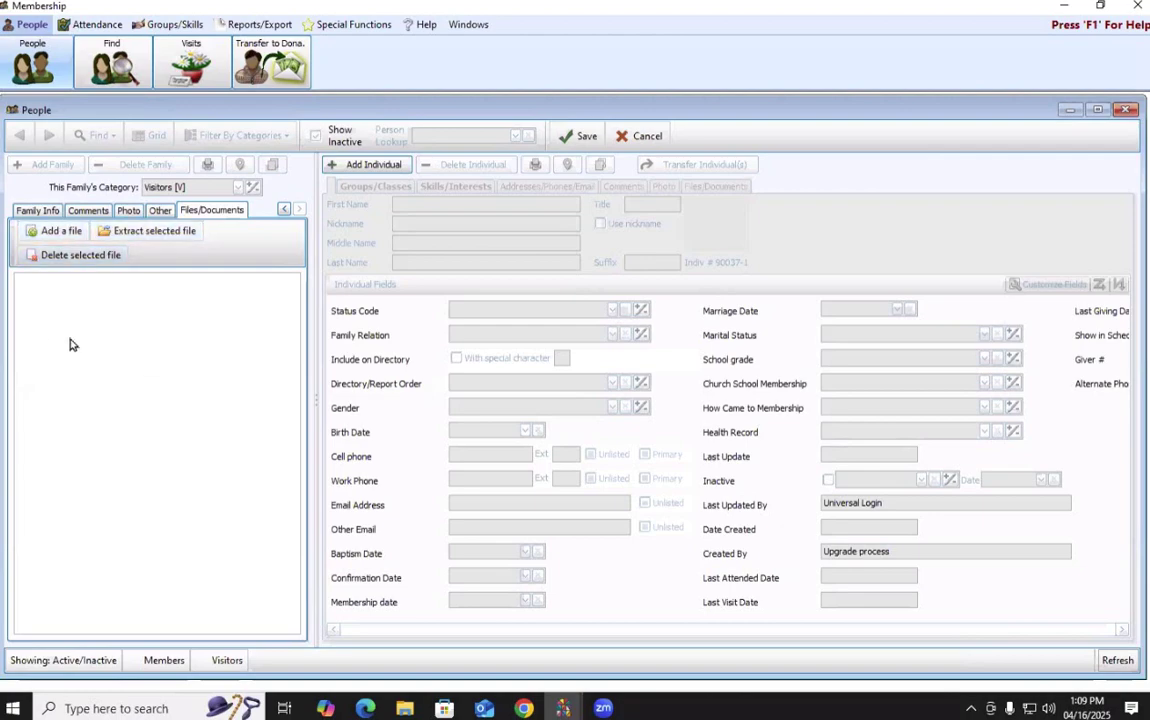
click(284, 210)
click(60, 210)
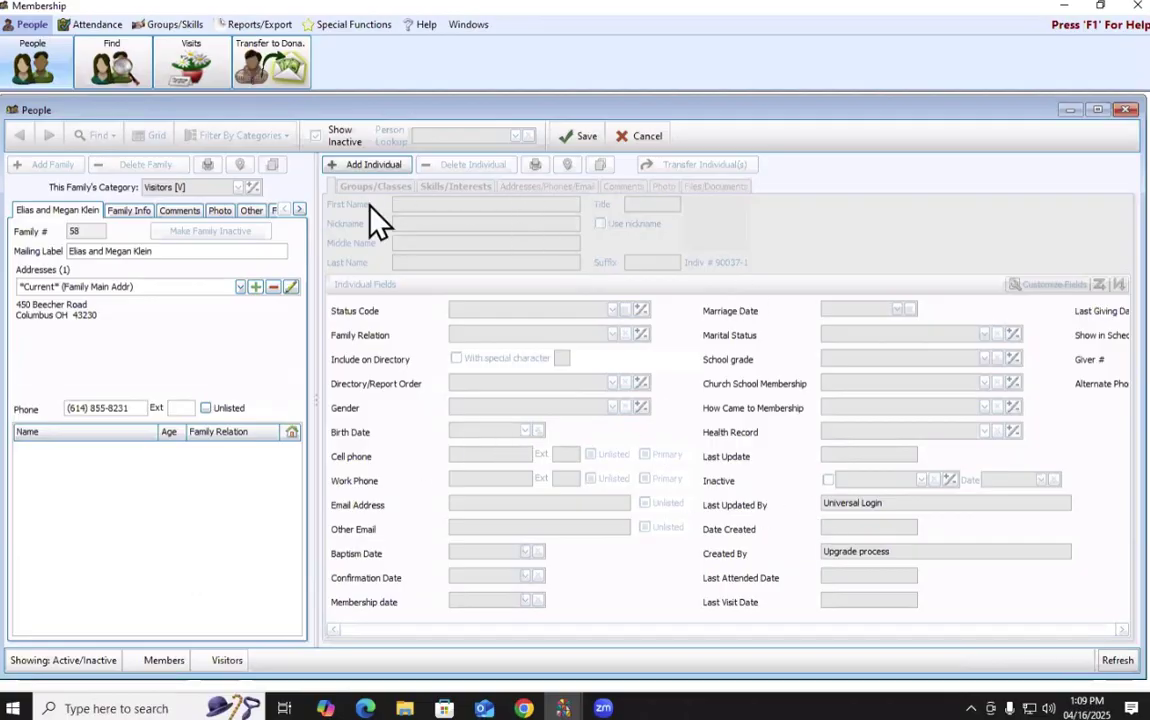
Add the husband as a new member with first name, nickname and middle name, using the nickname.
click(362, 168)
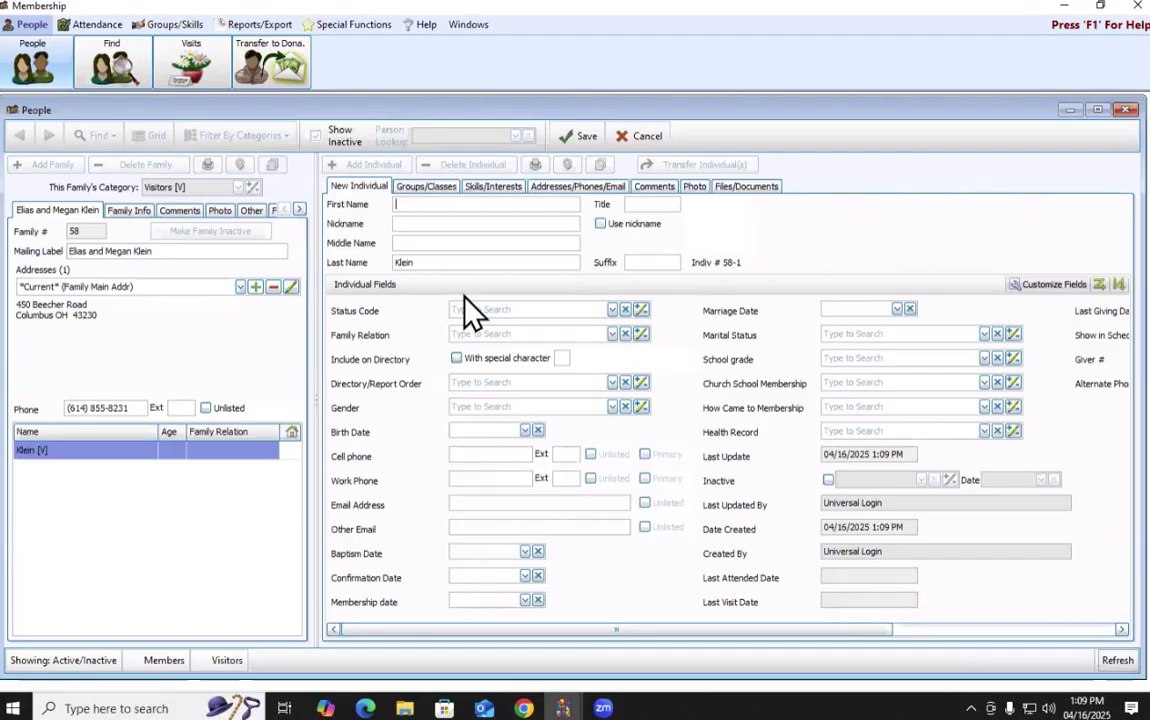
key(Tab)
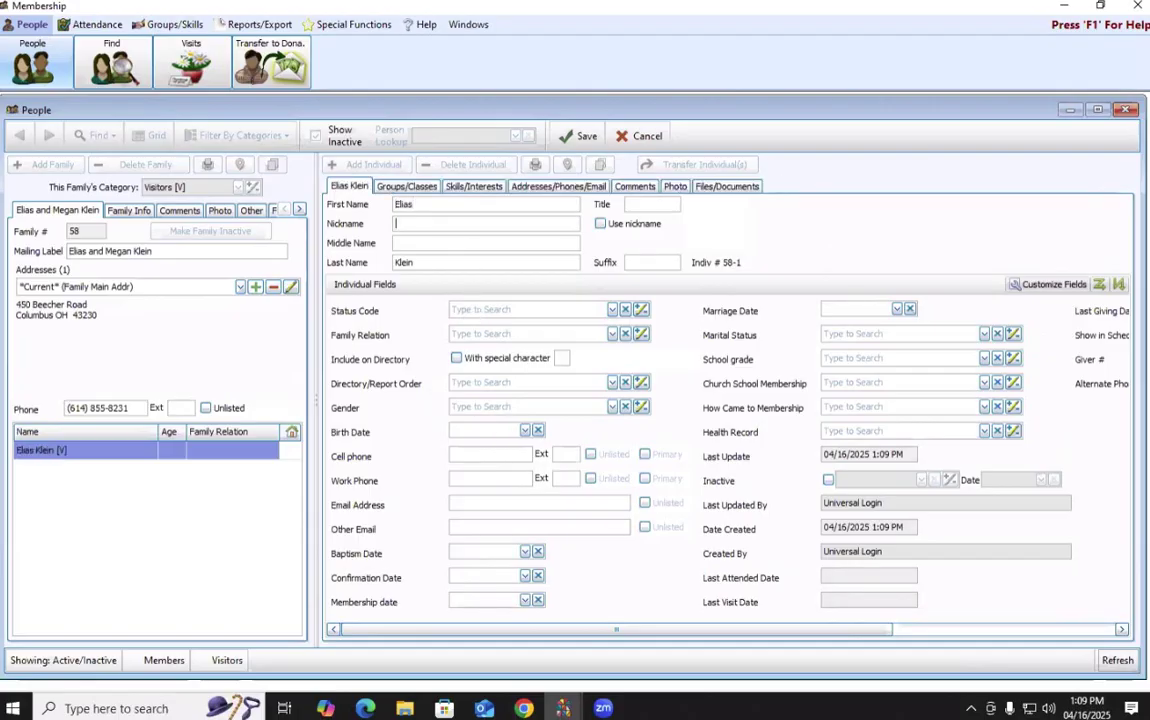
key(BackSpace)
key(Tab)
click(601, 228)
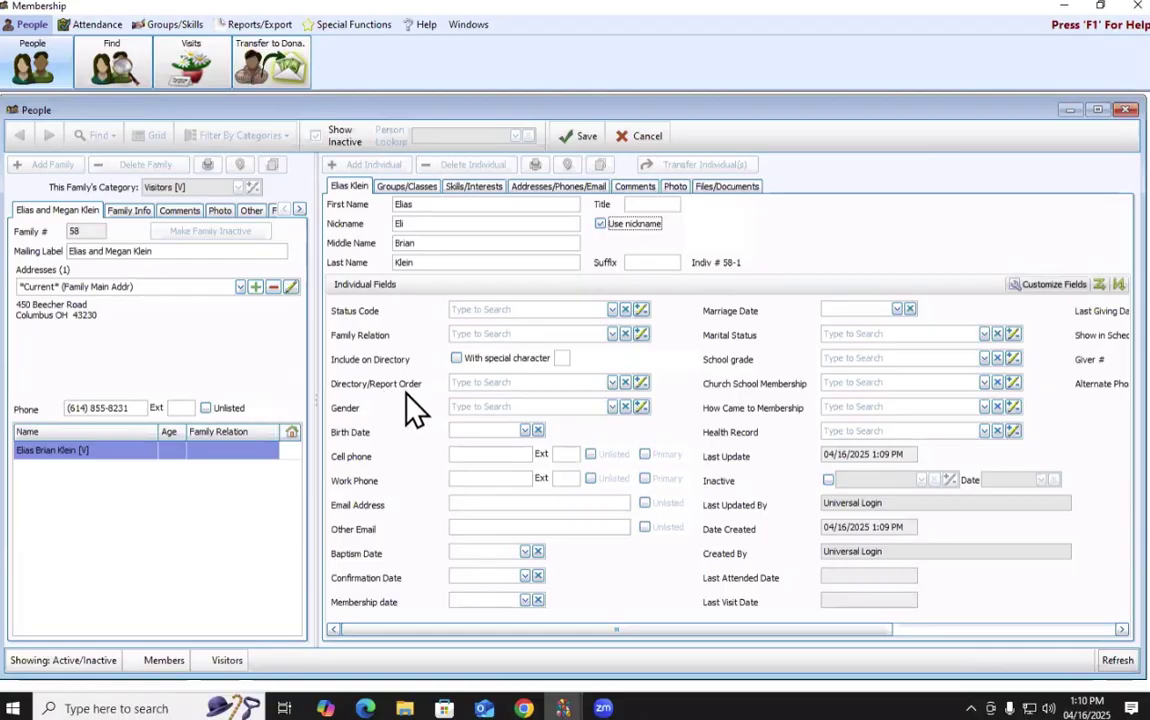
Set his Directory/Report Order to 1 - Primary and save the record.
click(612, 383)
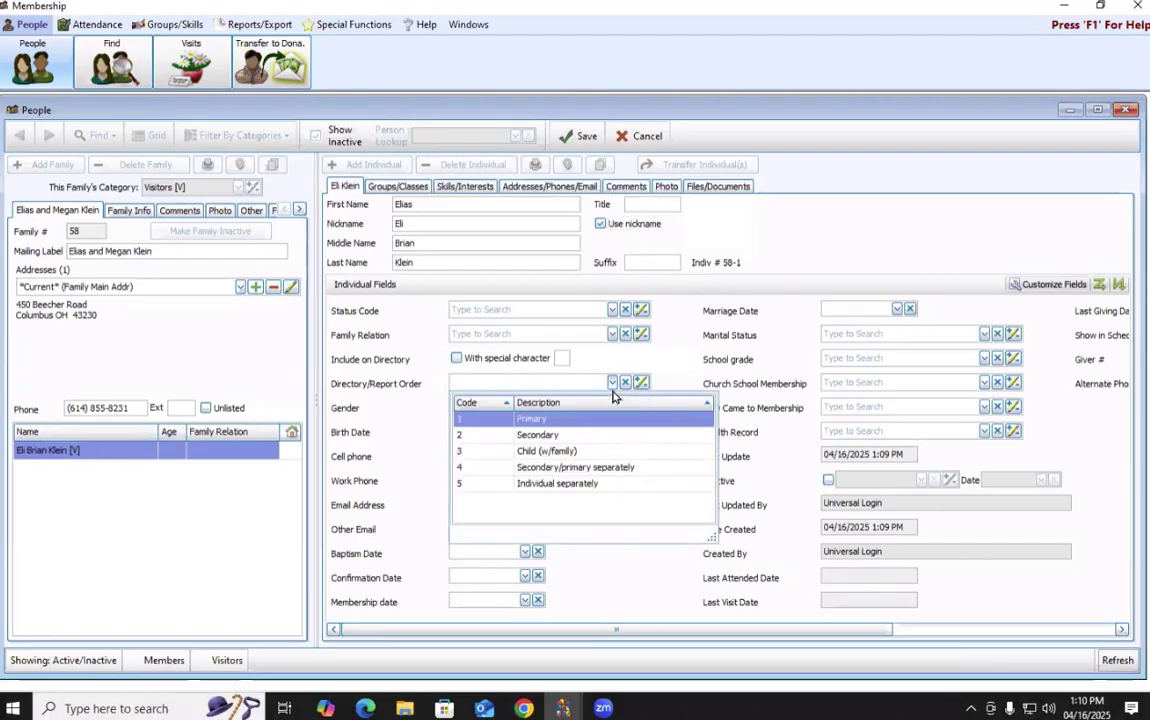
key(Tab)
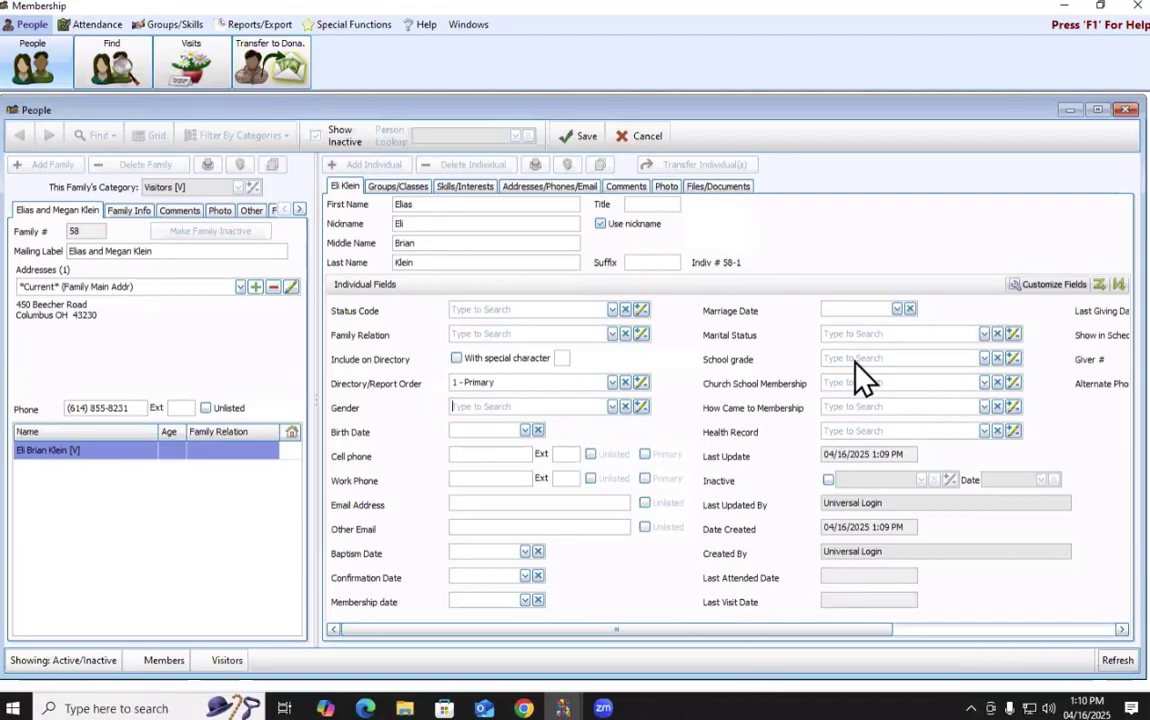
click(588, 142)
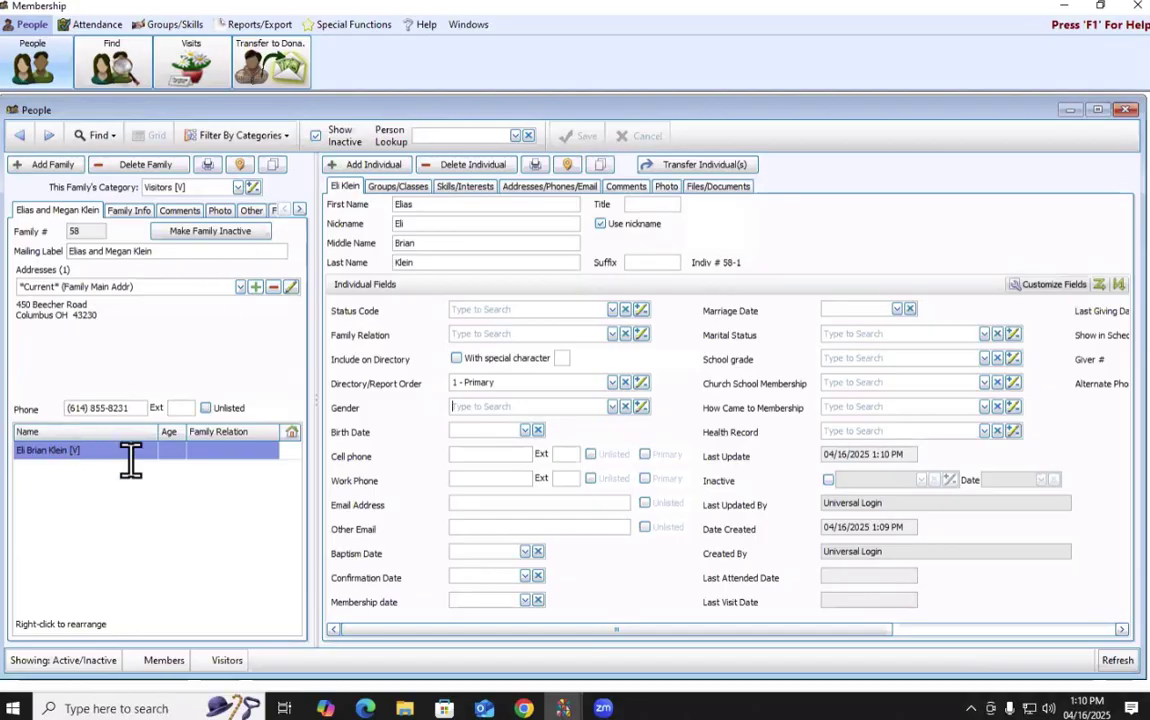
Add the wife with first and middle name, Directory/Report Order 2 - Secondary, and save.
click(380, 164)
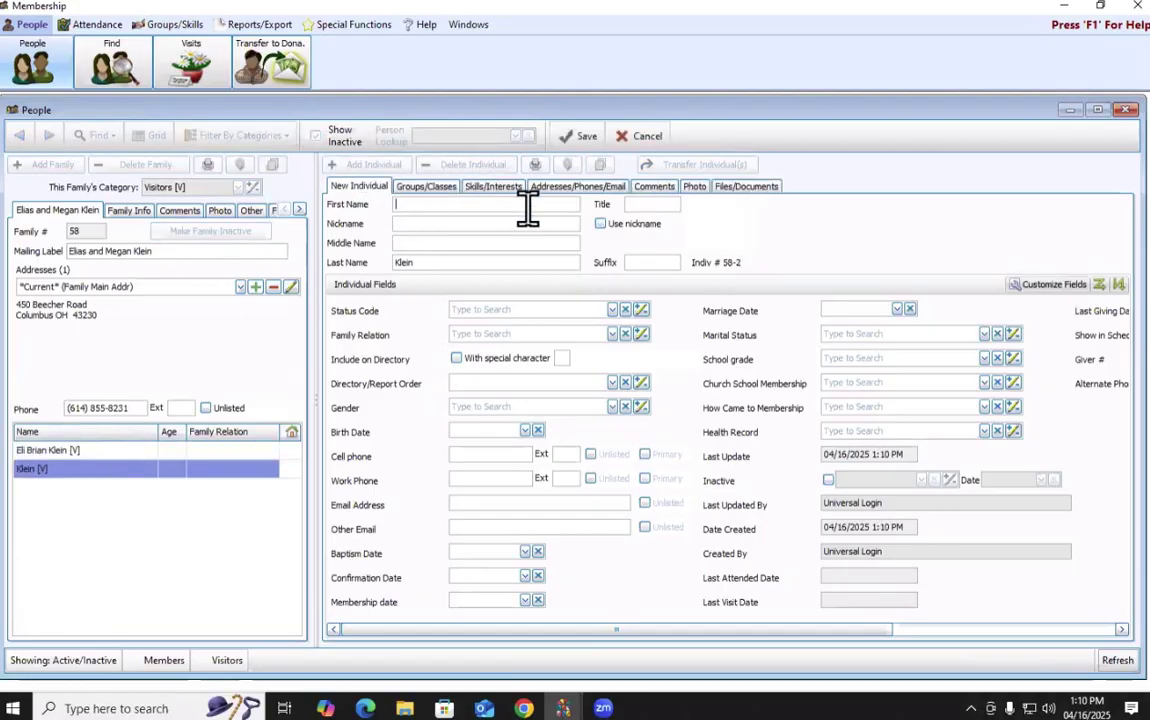
key(Tab)
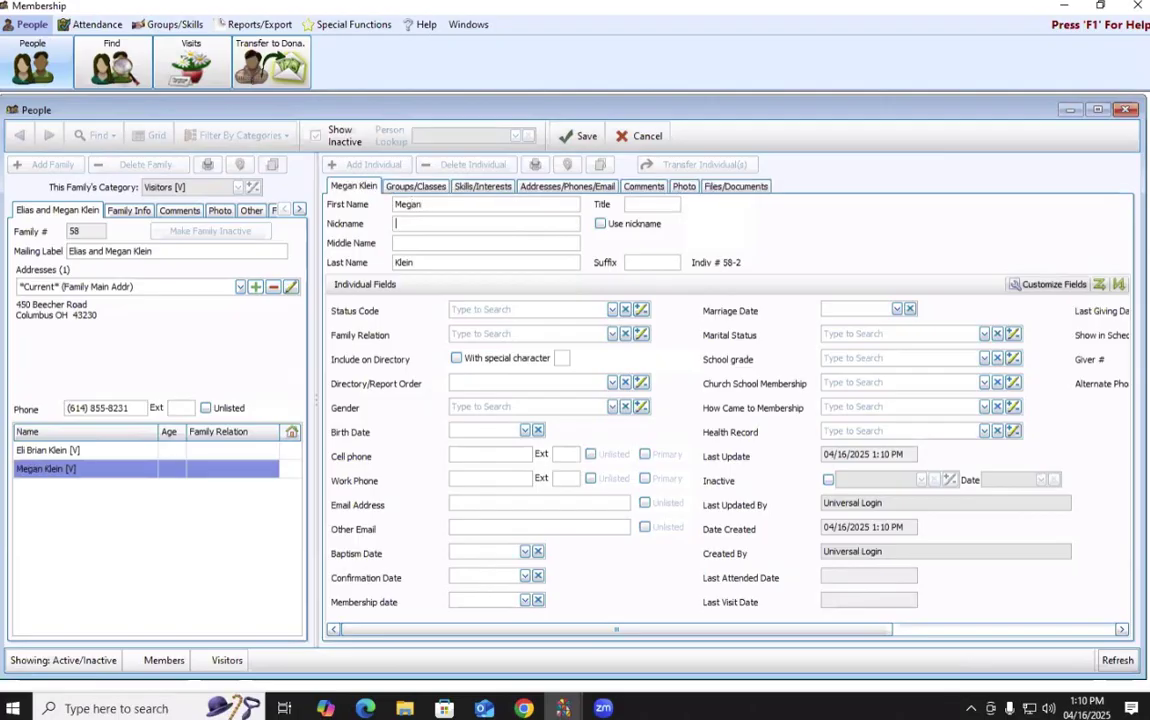
key(Tab)
click(612, 383)
click(580, 436)
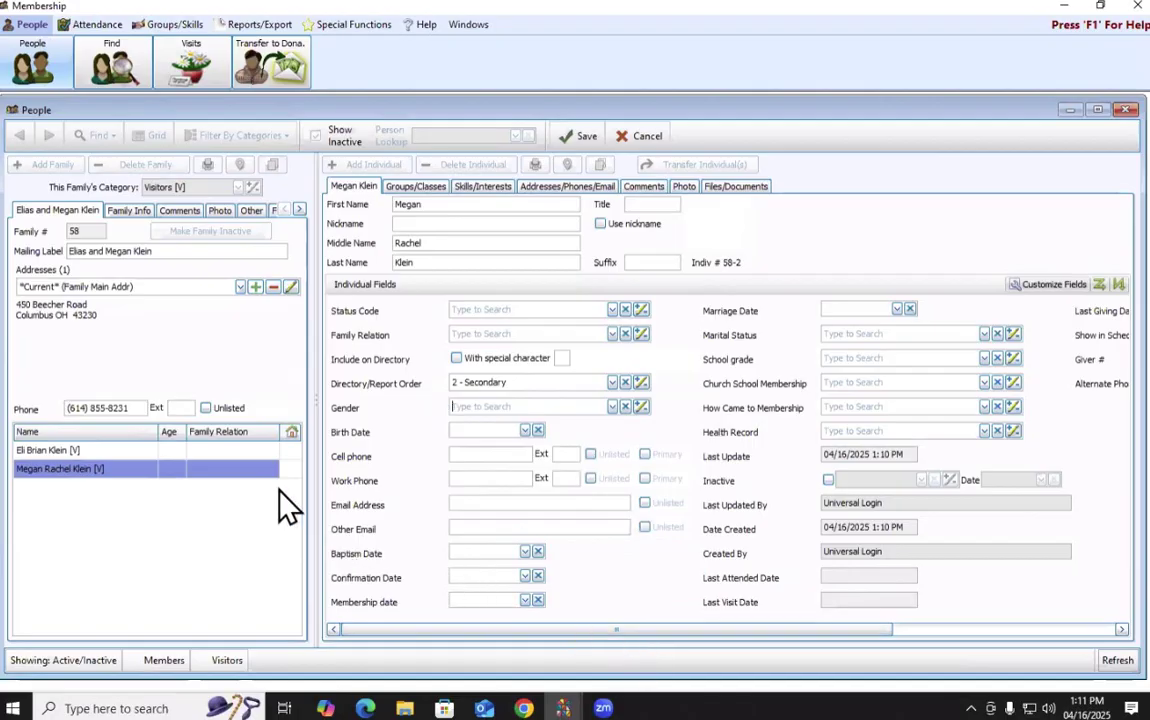
click(560, 135)
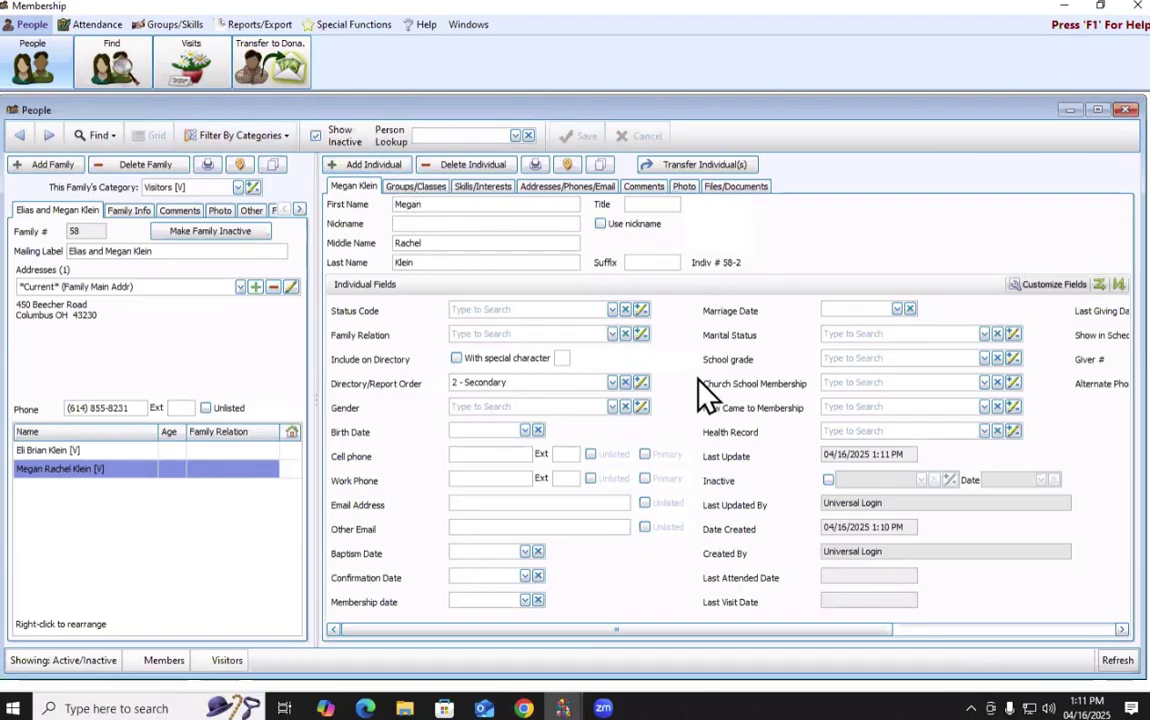
click(612, 383)
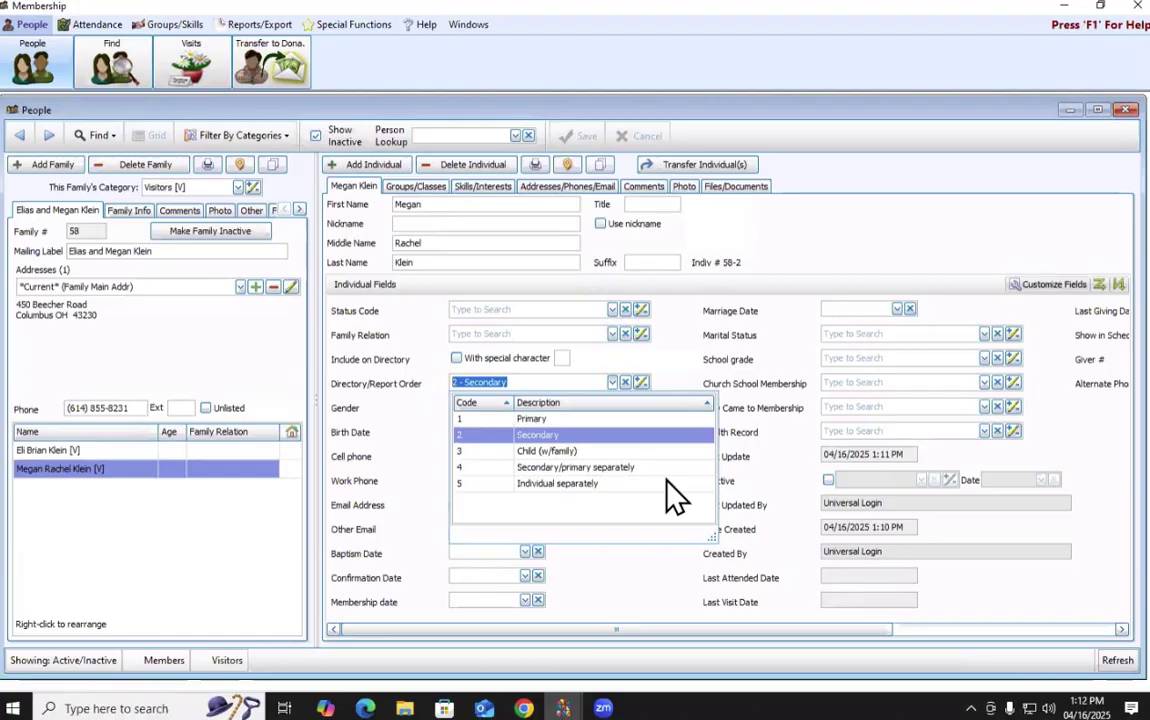
Keep Megan at 2 - Secondary order, switch between Eli and Megan, and view her empty Groups/Classes.
click(700, 380)
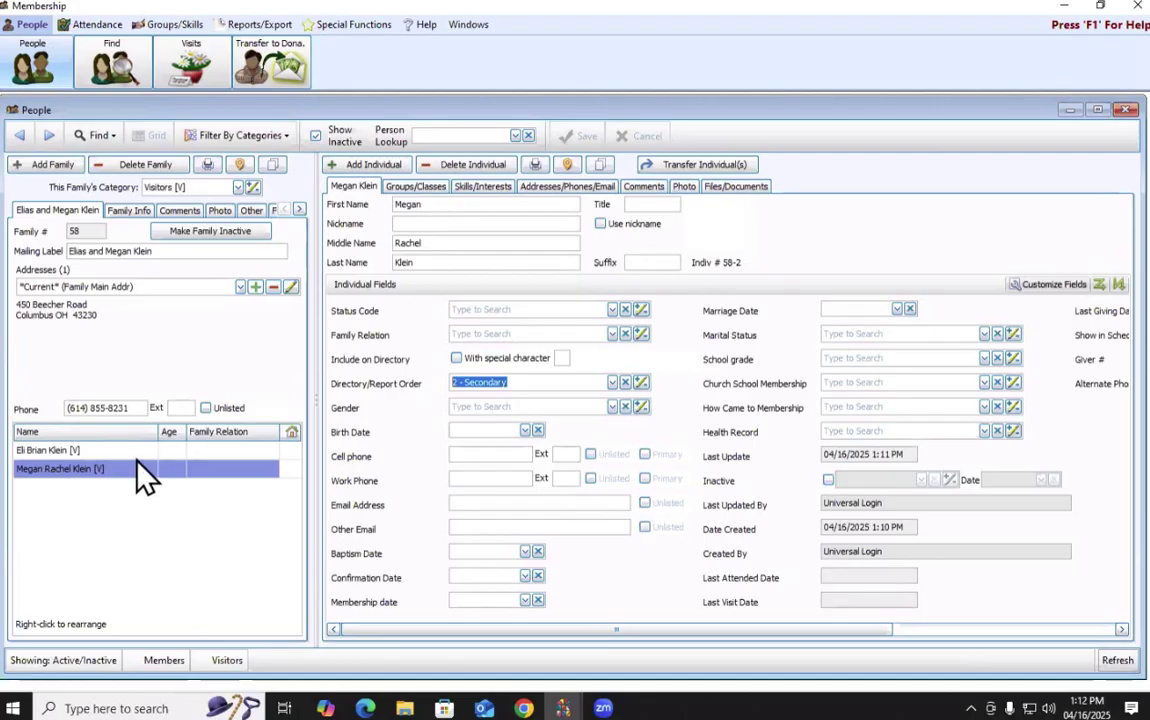
key(Up)
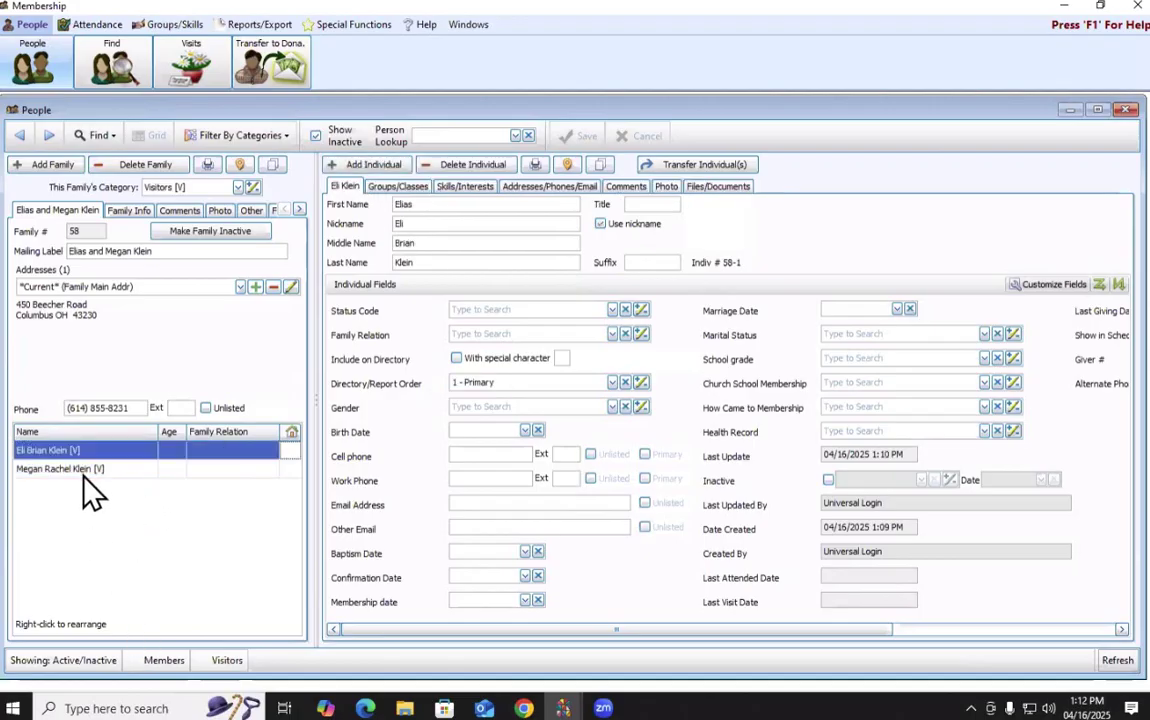
key(Down)
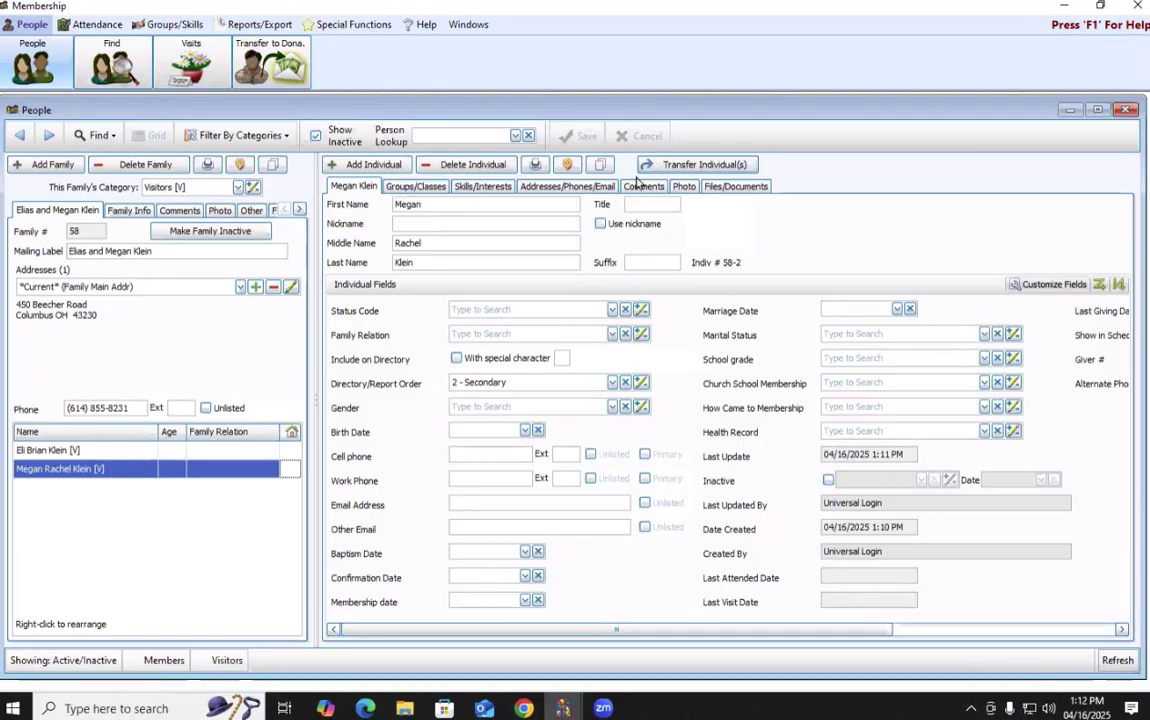
click(428, 191)
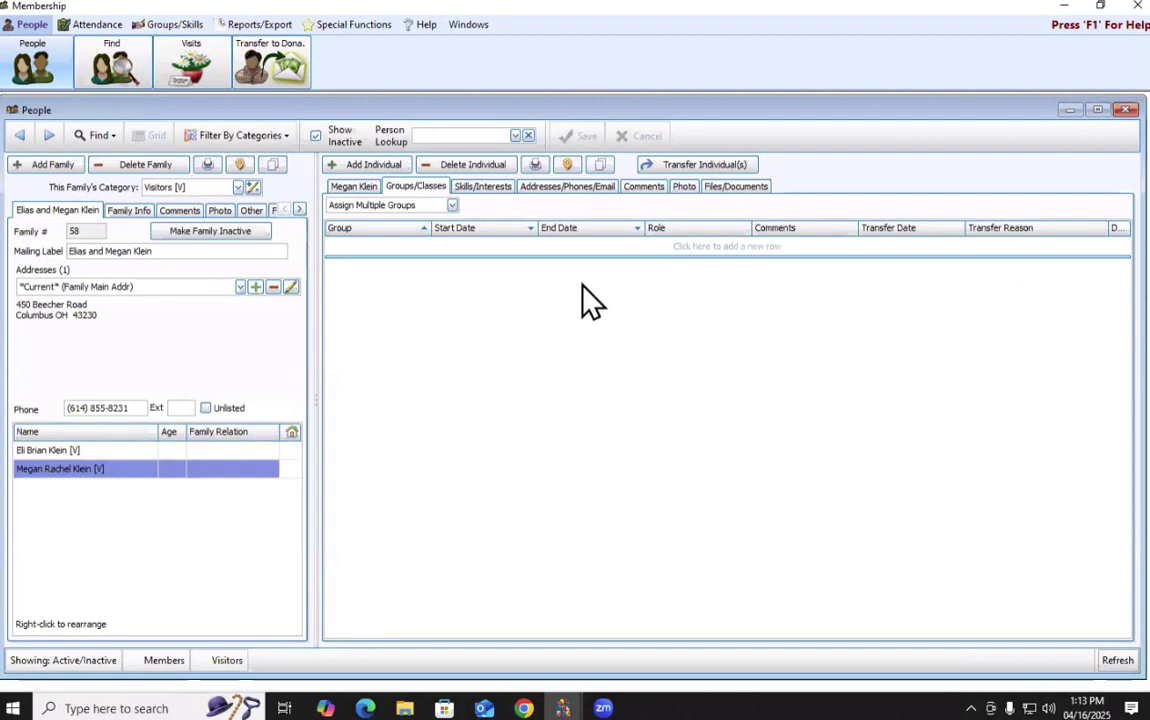
Browse Megan's skill list without adding any, then view her addresses, phones and e-mails.
click(493, 190)
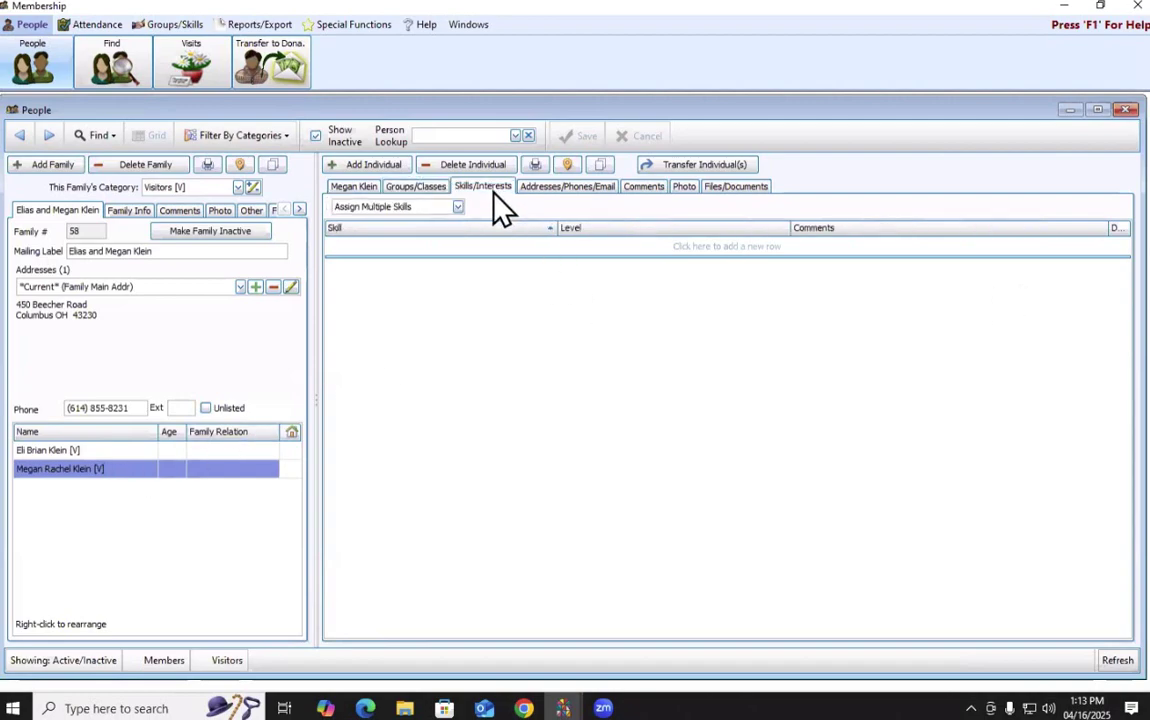
click(512, 248)
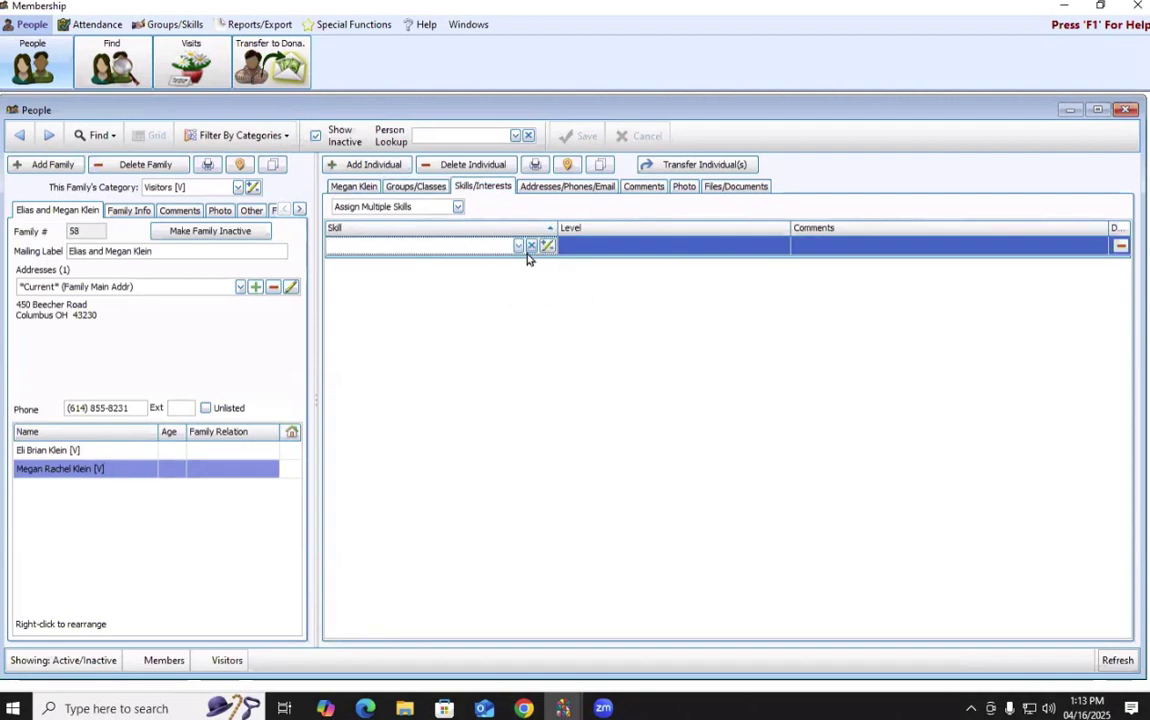
click(518, 245)
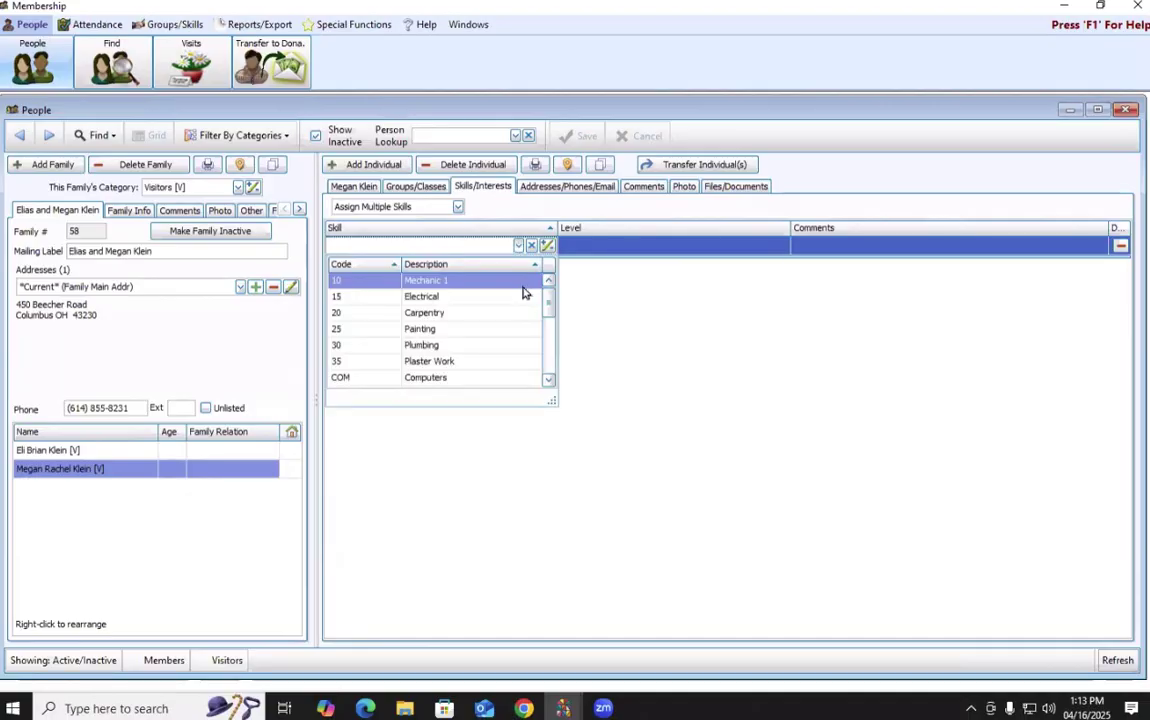
scroll(511, 360, down, 1)
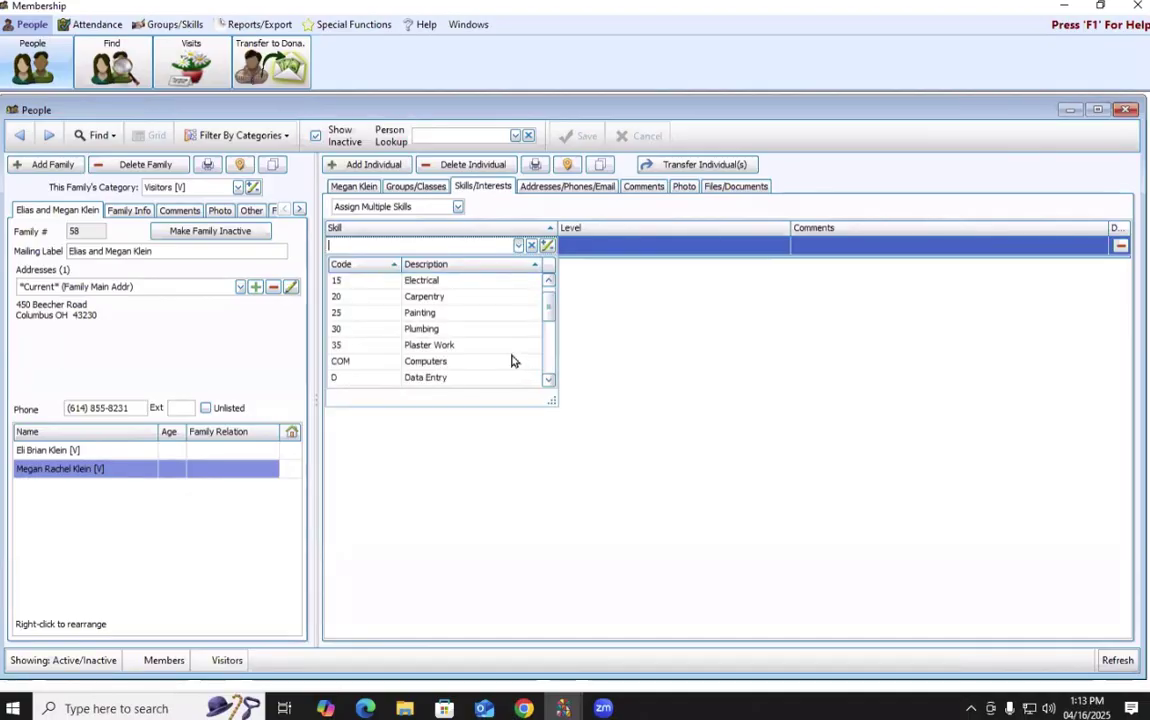
scroll(511, 360, down, 2)
scroll(510, 359, down, 2)
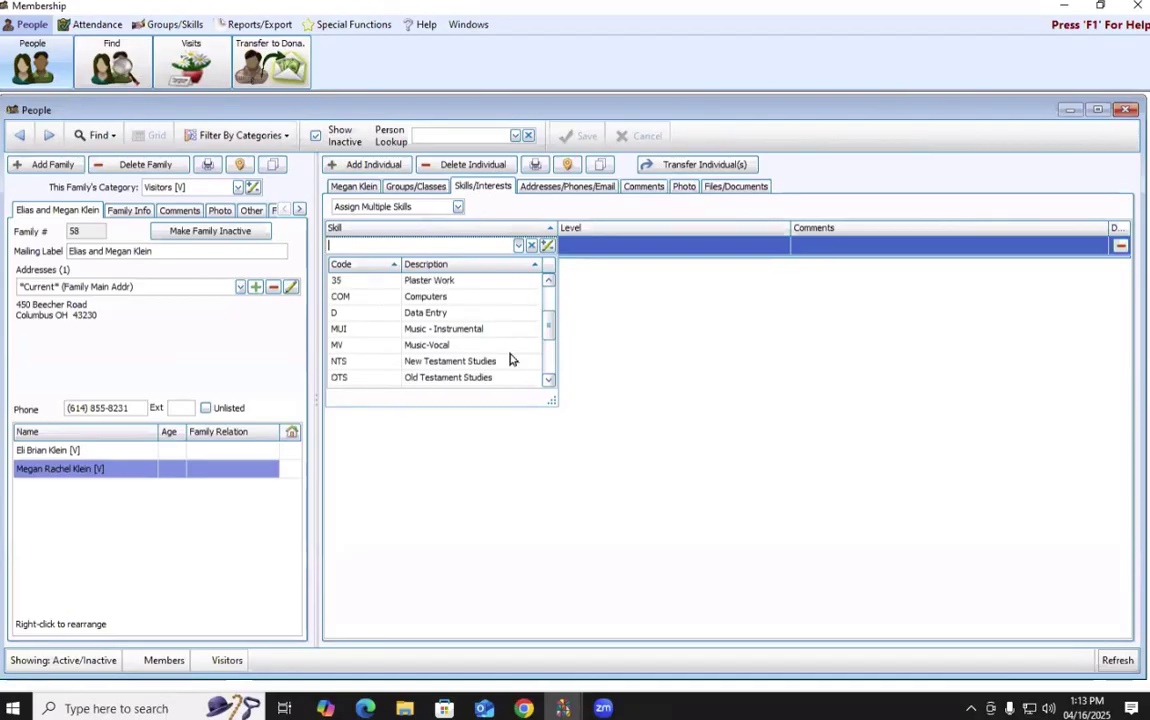
scroll(510, 359, down, 2)
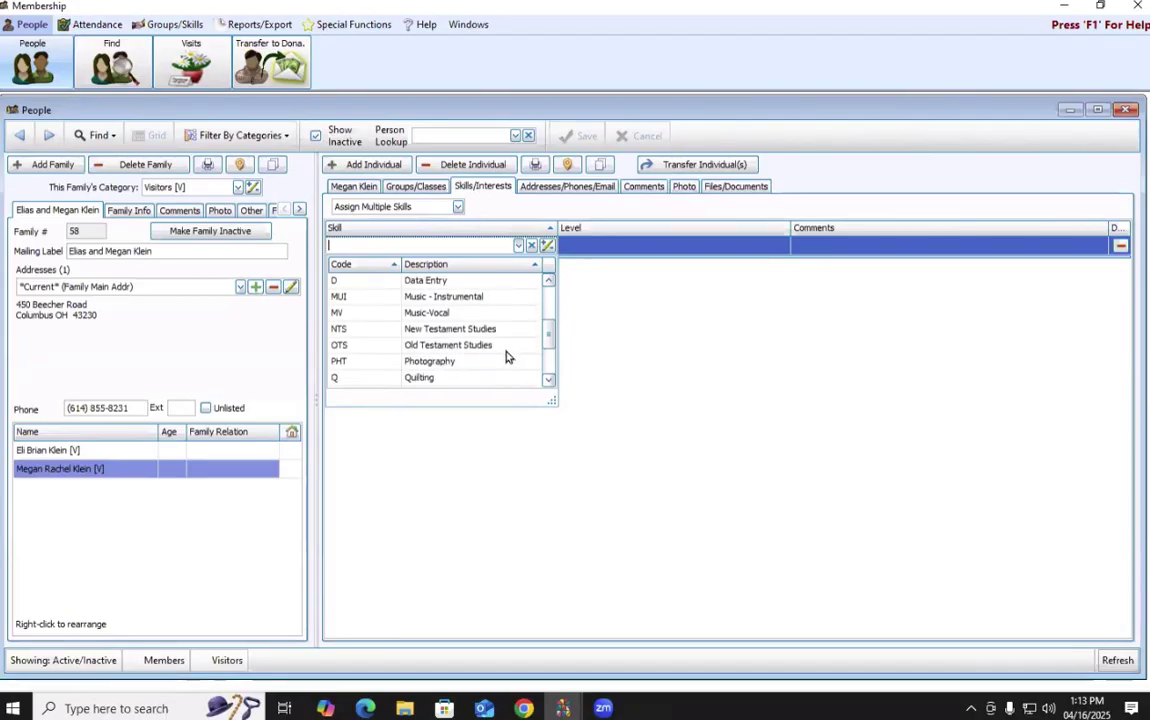
scroll(507, 357, up, 7)
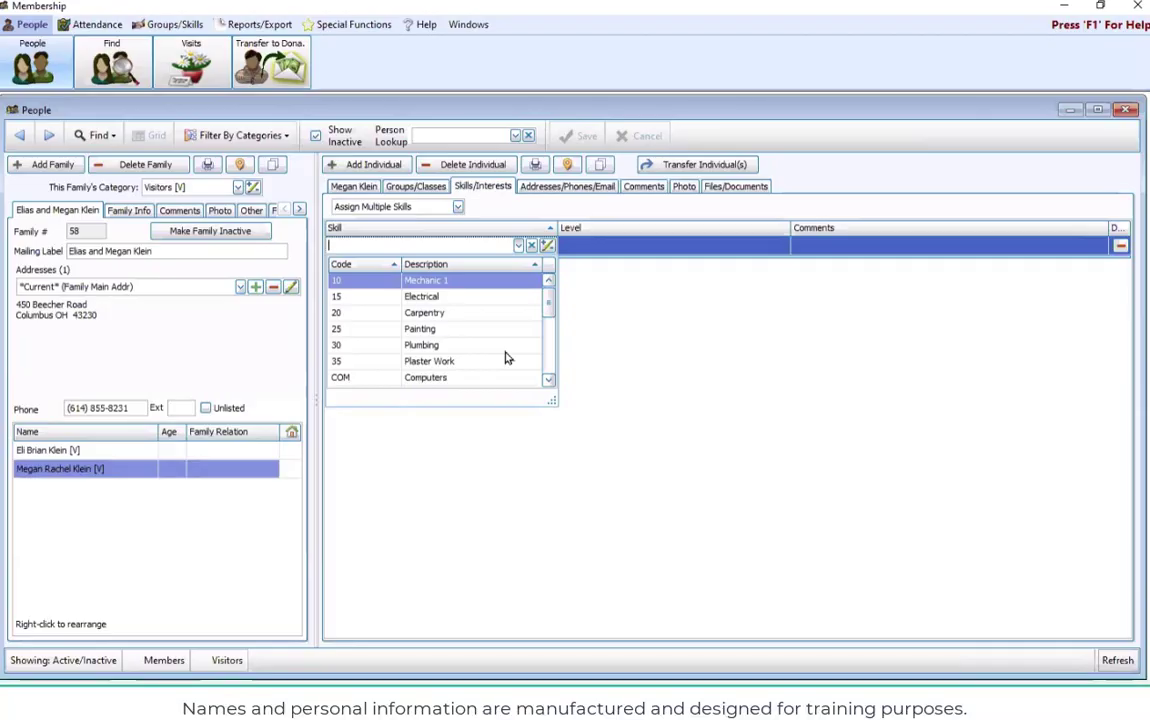
click(596, 231)
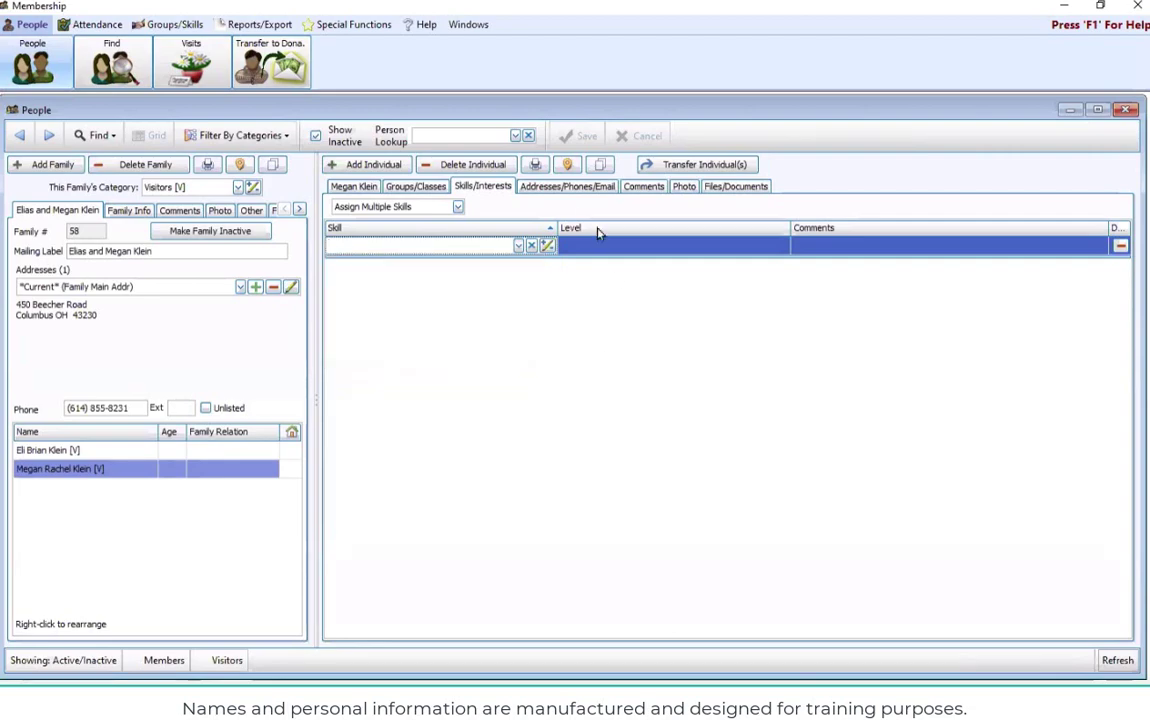
click(565, 187)
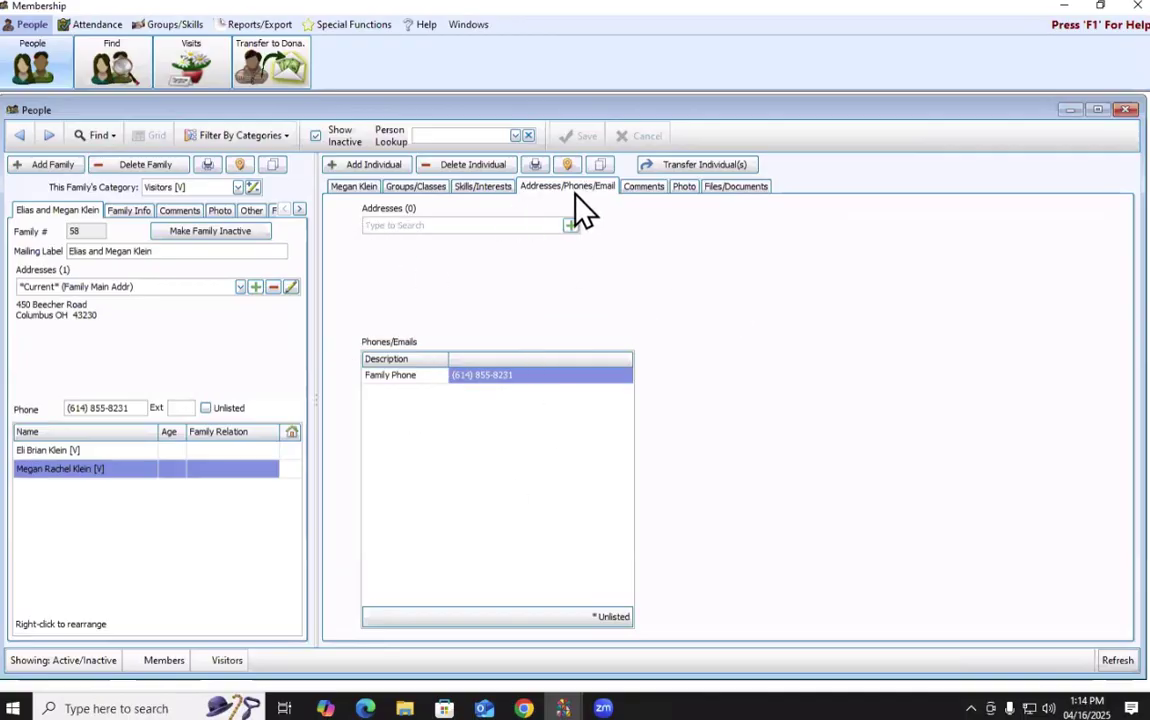
Check Megan's Comments, Photo and Files/Documents tabs, then return to her main record details.
click(645, 187)
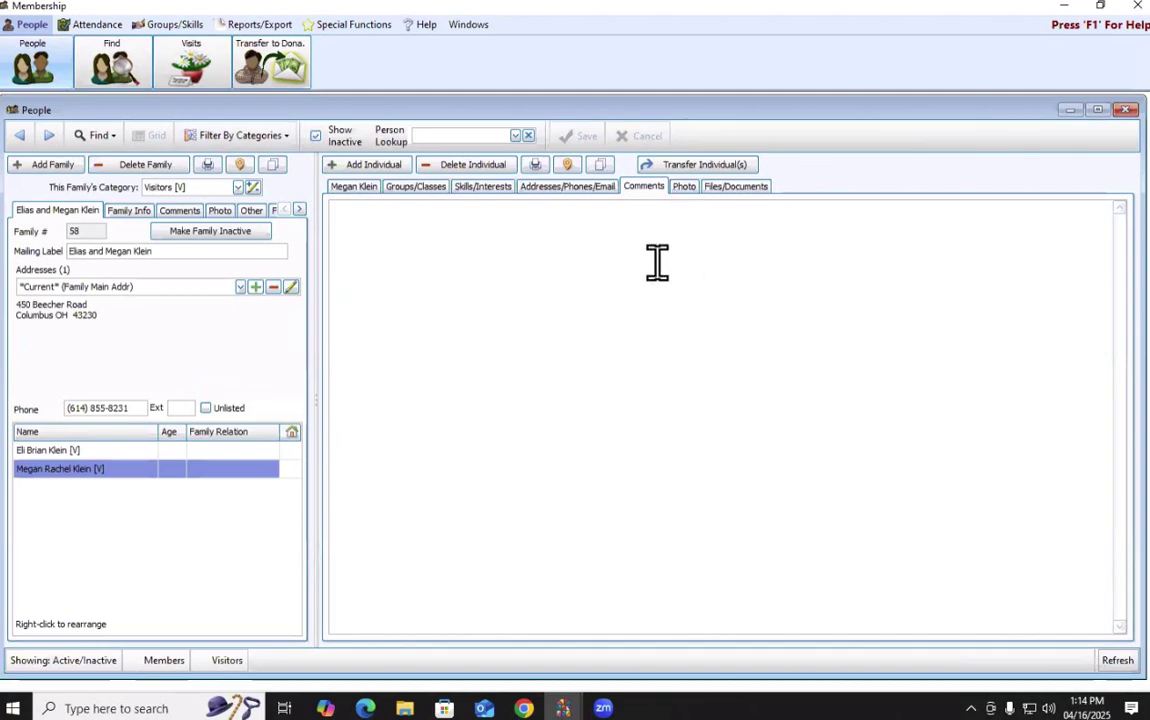
click(684, 187)
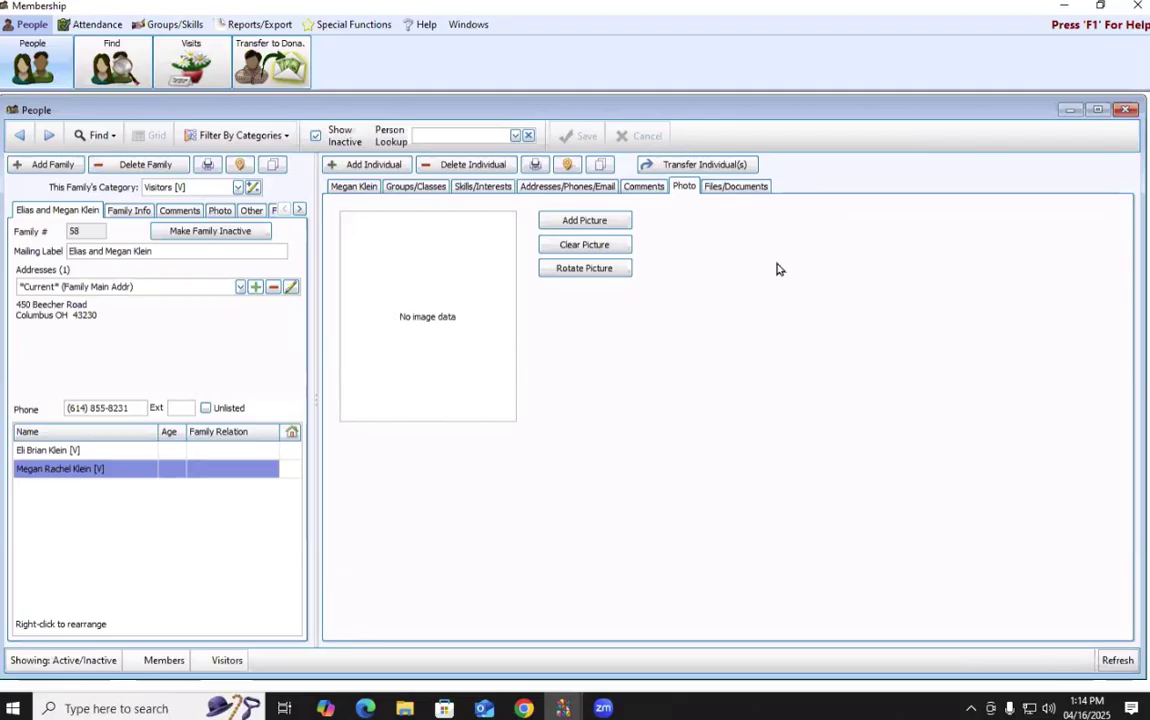
click(722, 186)
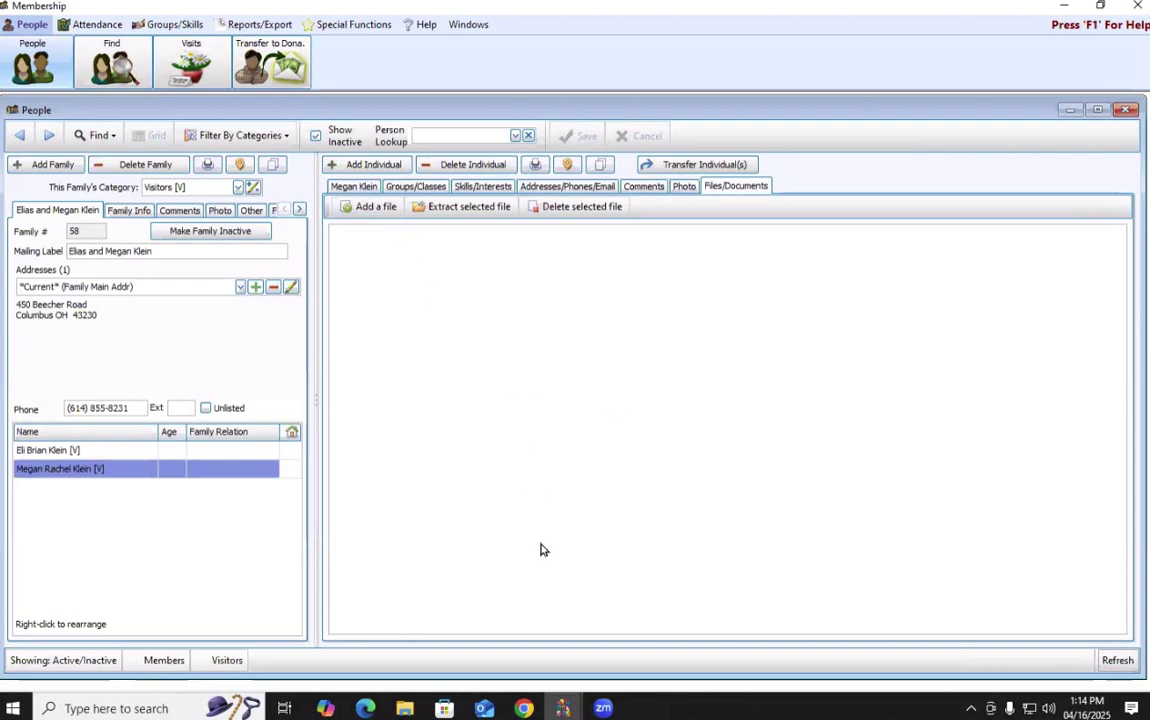
click(362, 187)
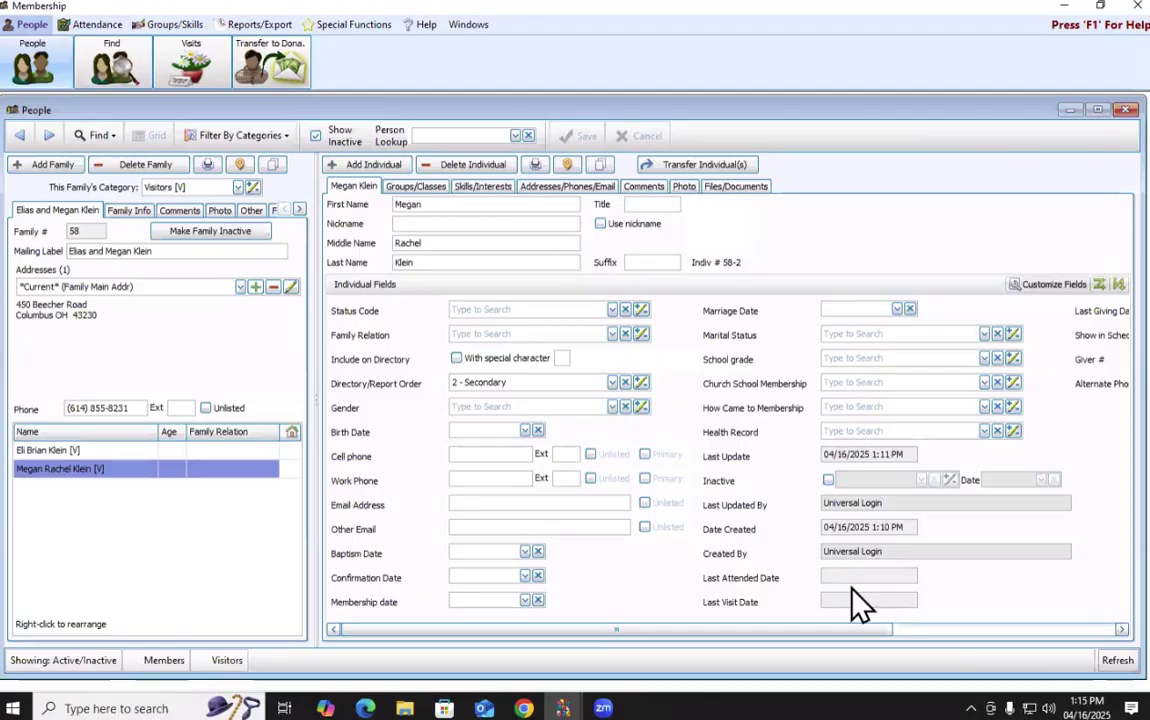
drag(591, 629, 917, 606)
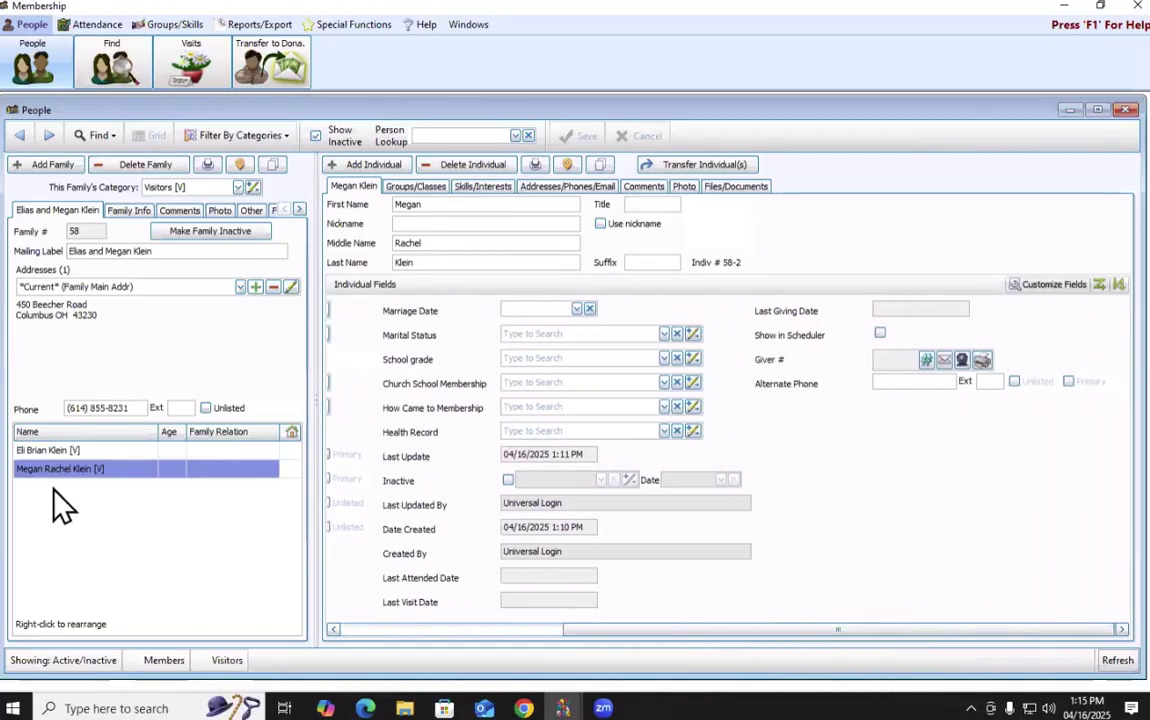
click(70, 450)
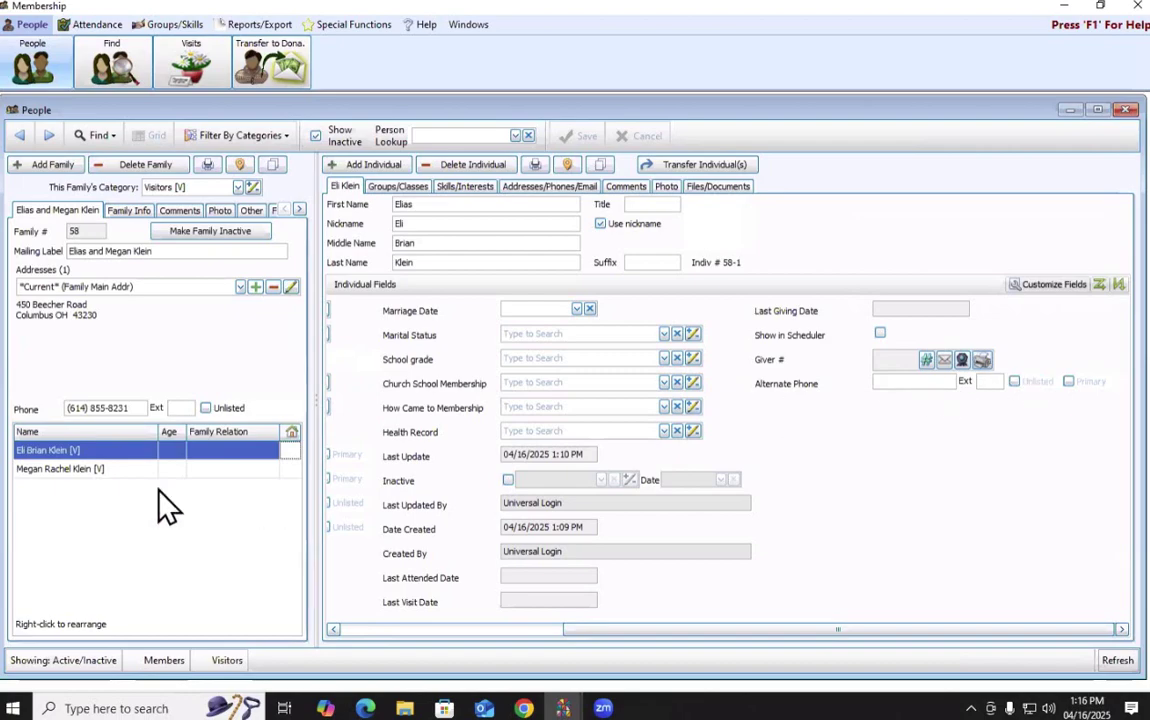
Set Eli to give with the family in his giver number settings.
click(927, 364)
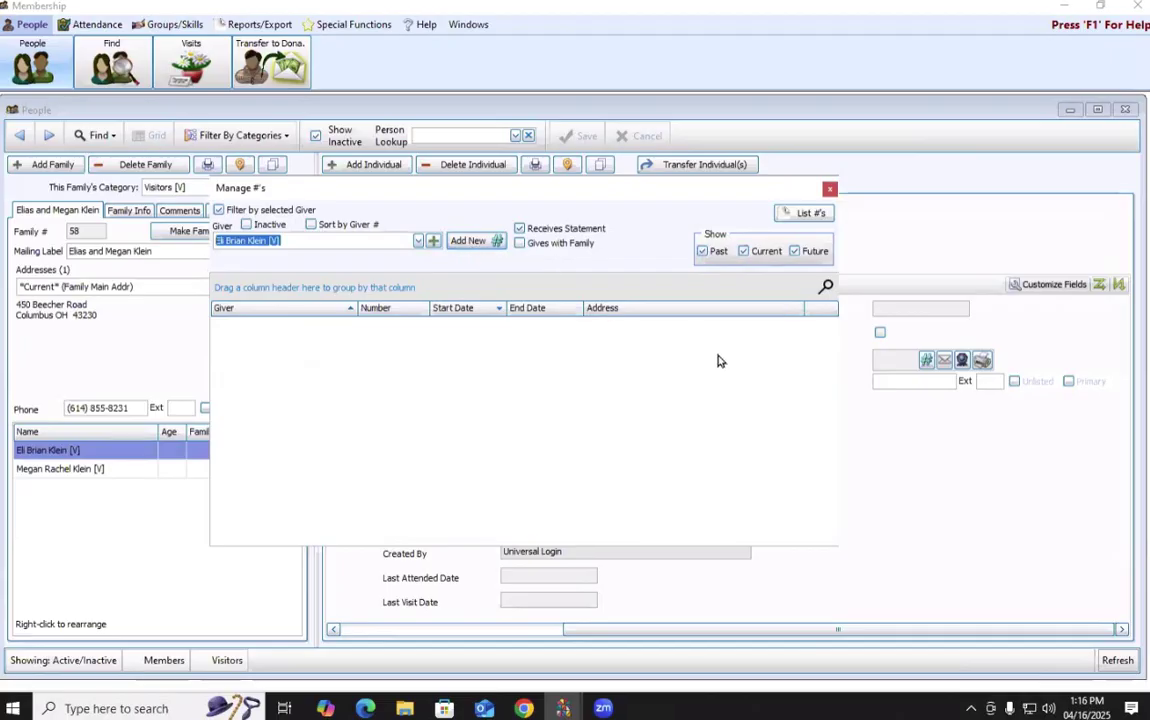
click(539, 243)
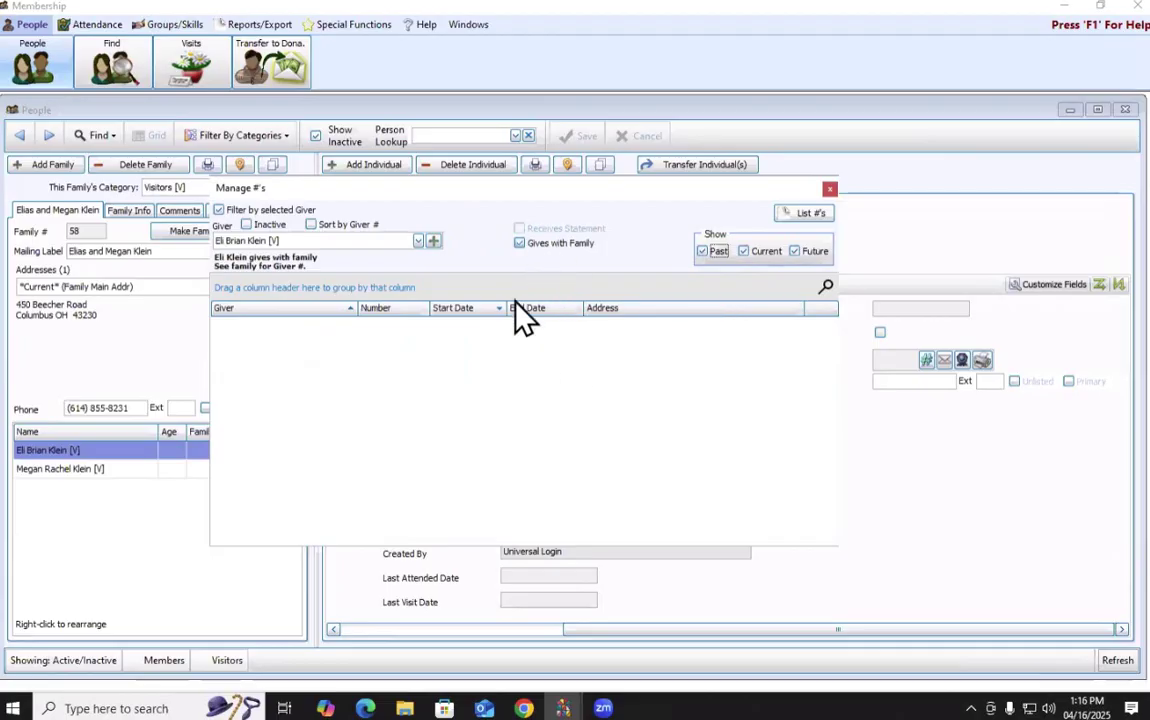
click(418, 242)
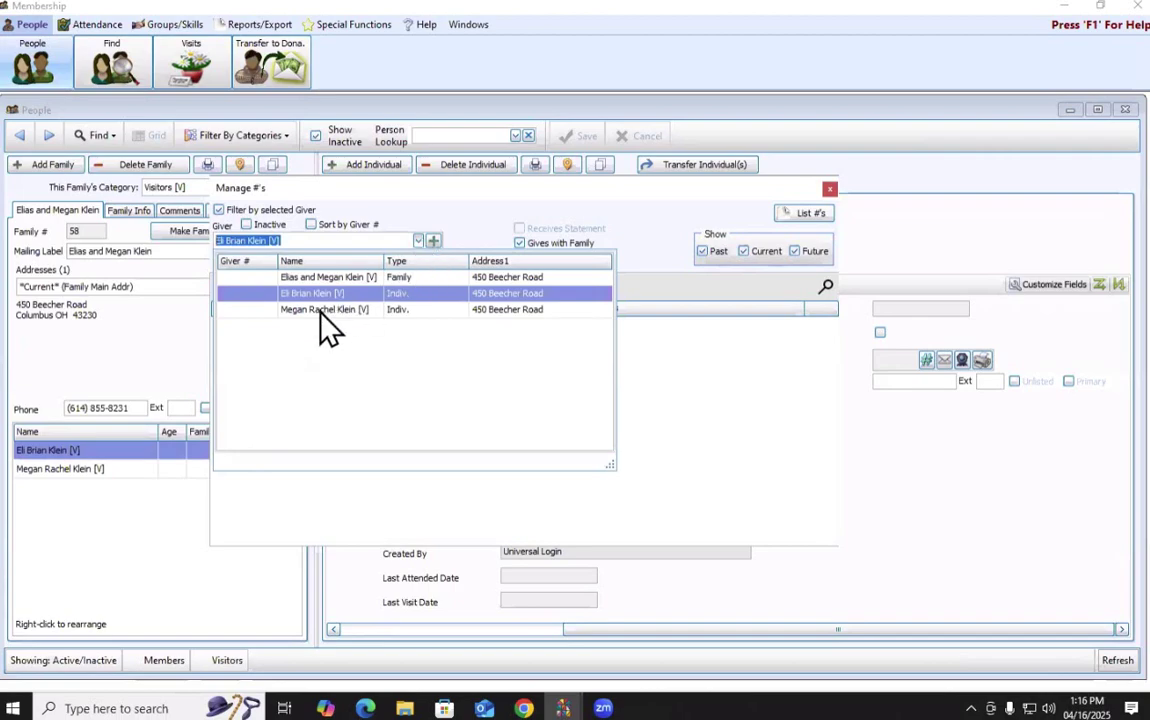
click(637, 235)
click(829, 189)
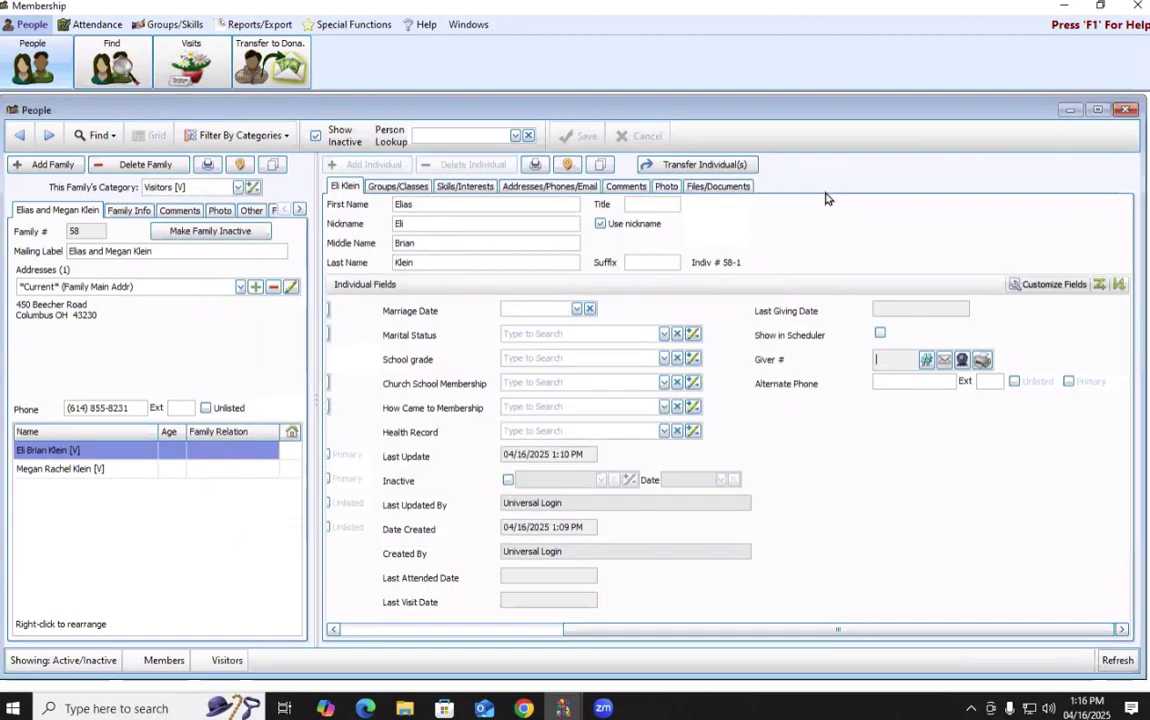
Set Megan to give with the family and choose the whole family as giver.
click(80, 468)
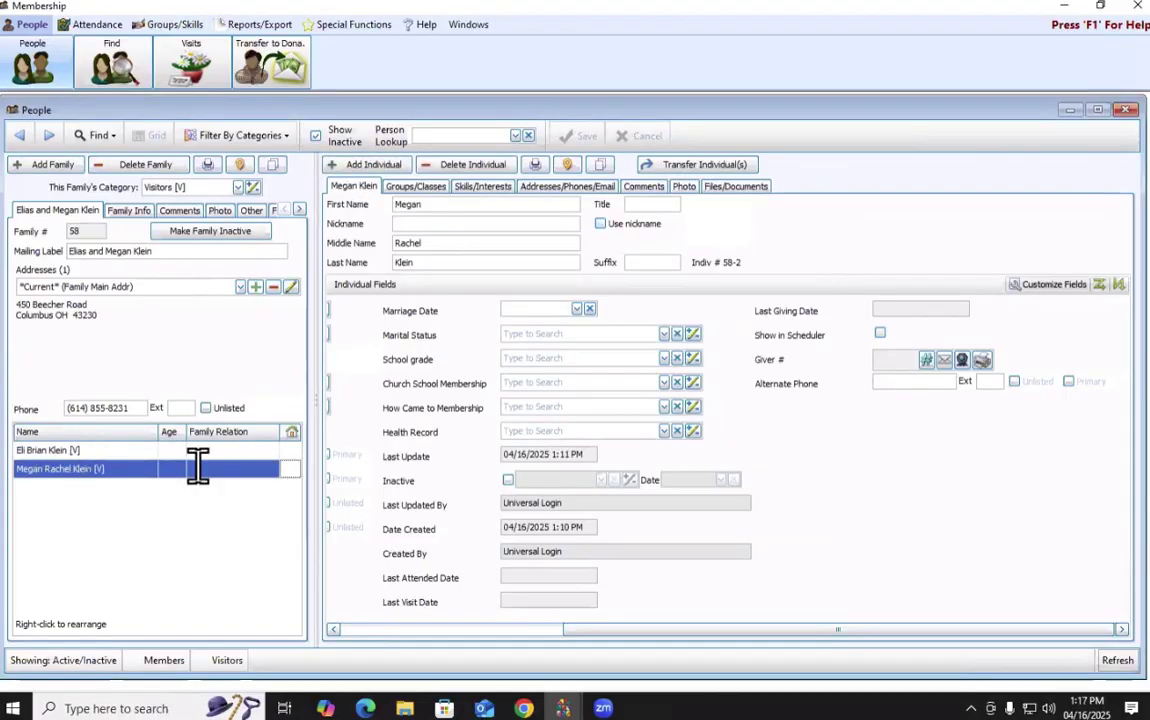
click(926, 359)
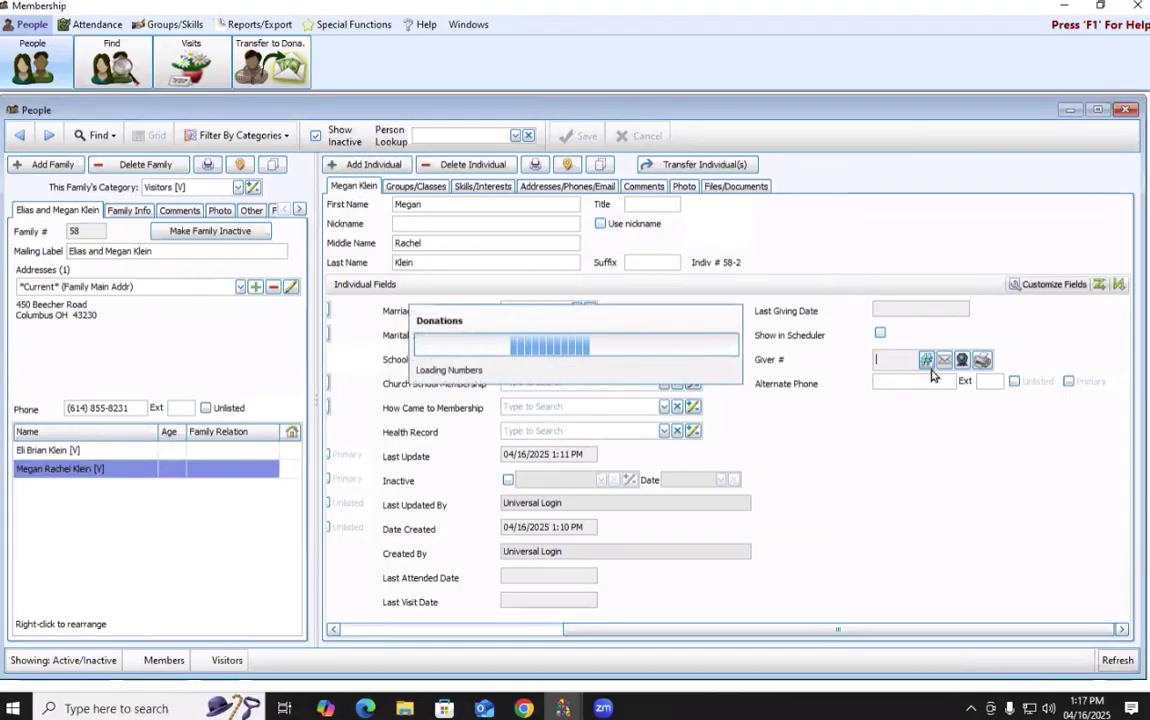
click(520, 243)
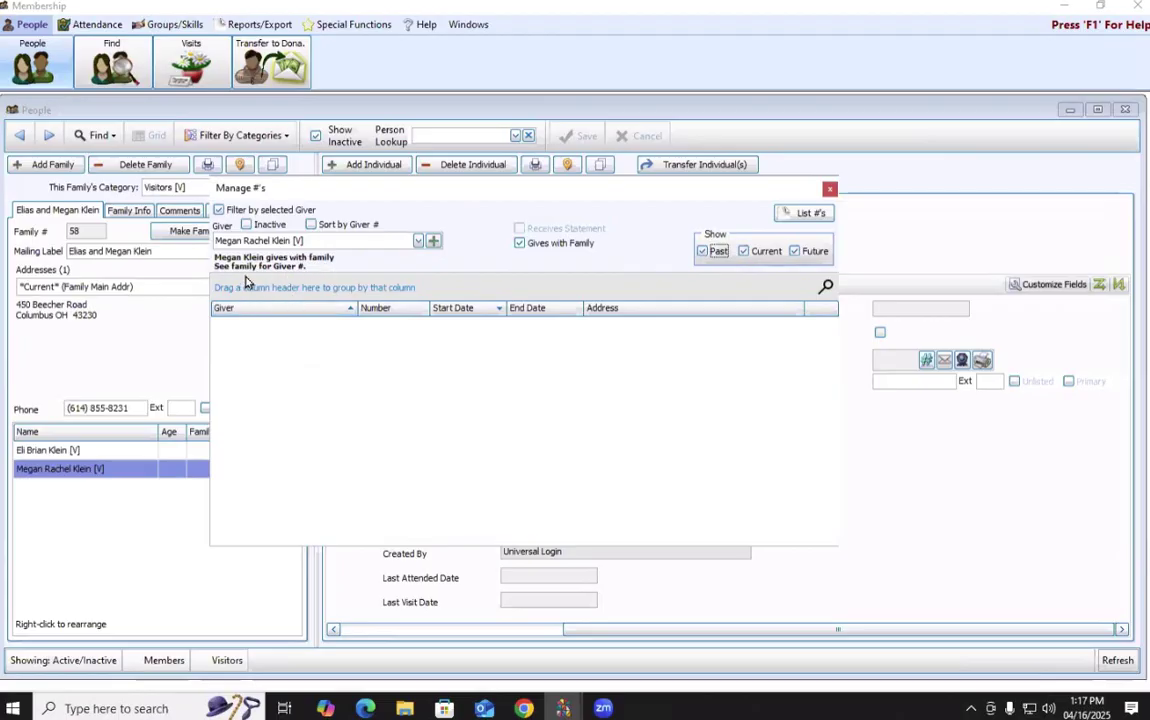
click(372, 240)
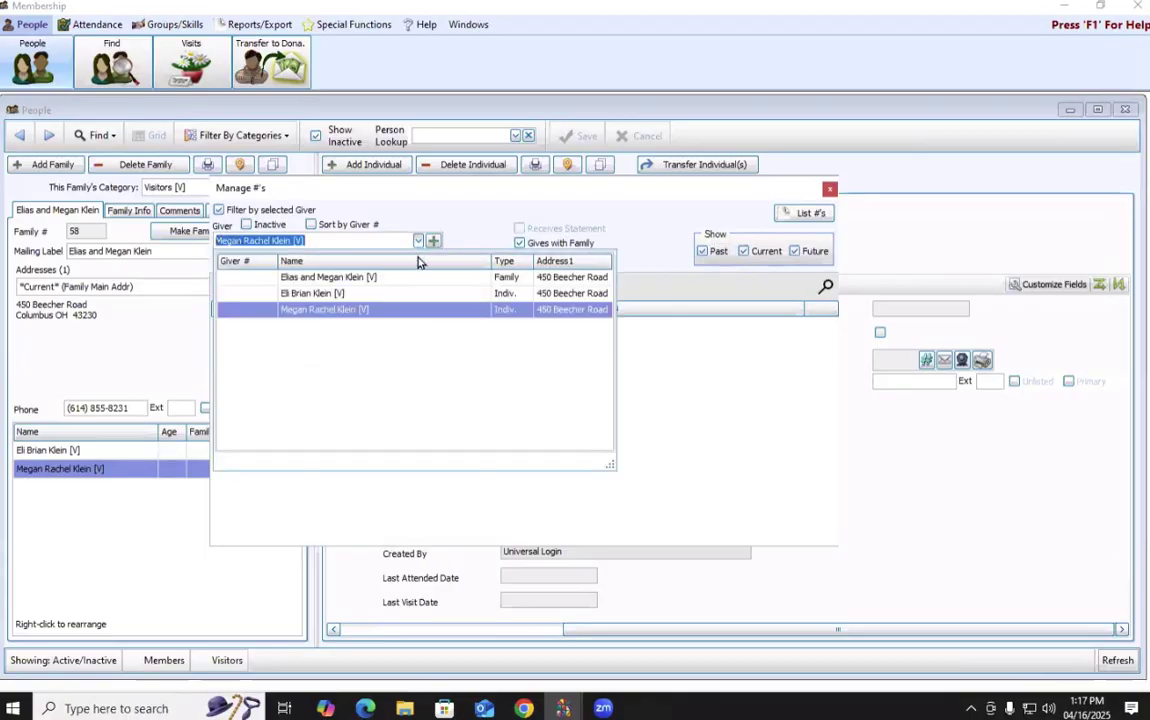
click(308, 278)
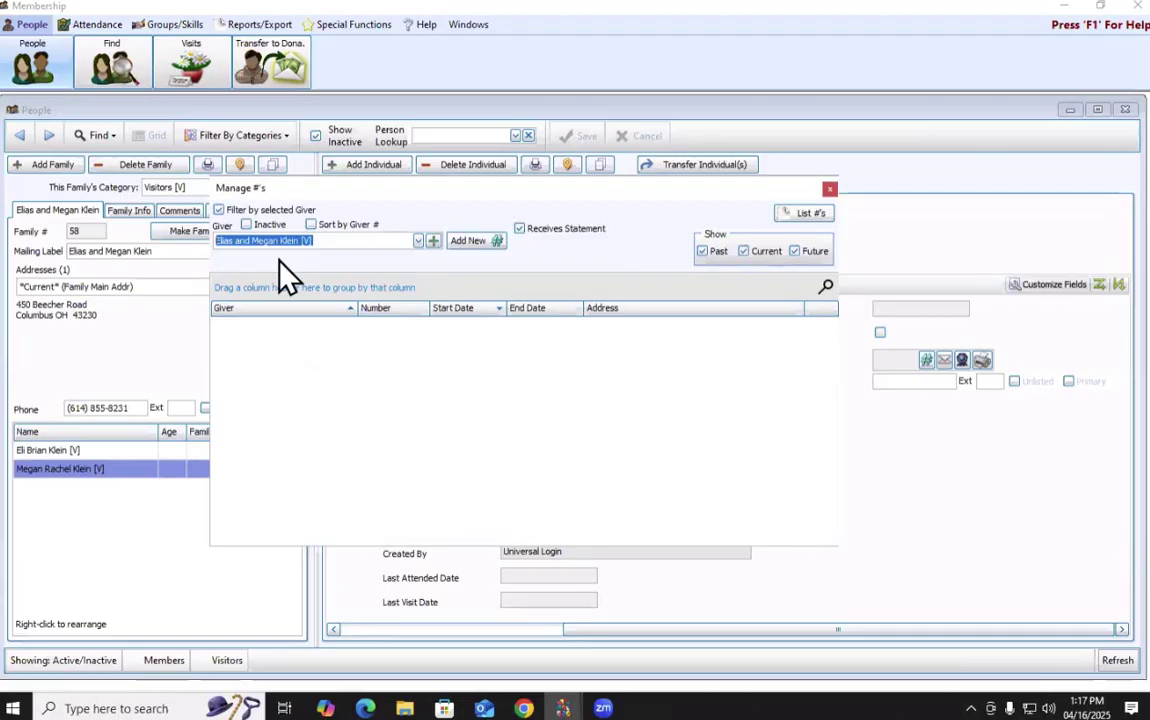
Add family giver number 123456 with start date 01/01/2025.
click(494, 247)
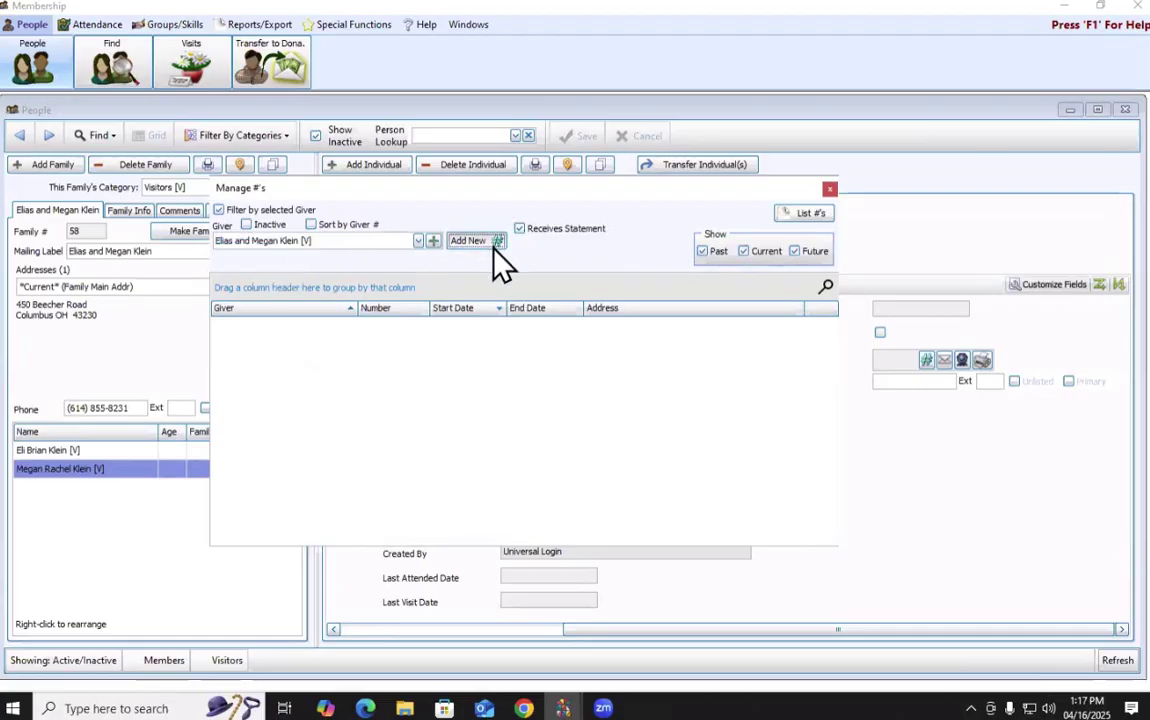
text(123)
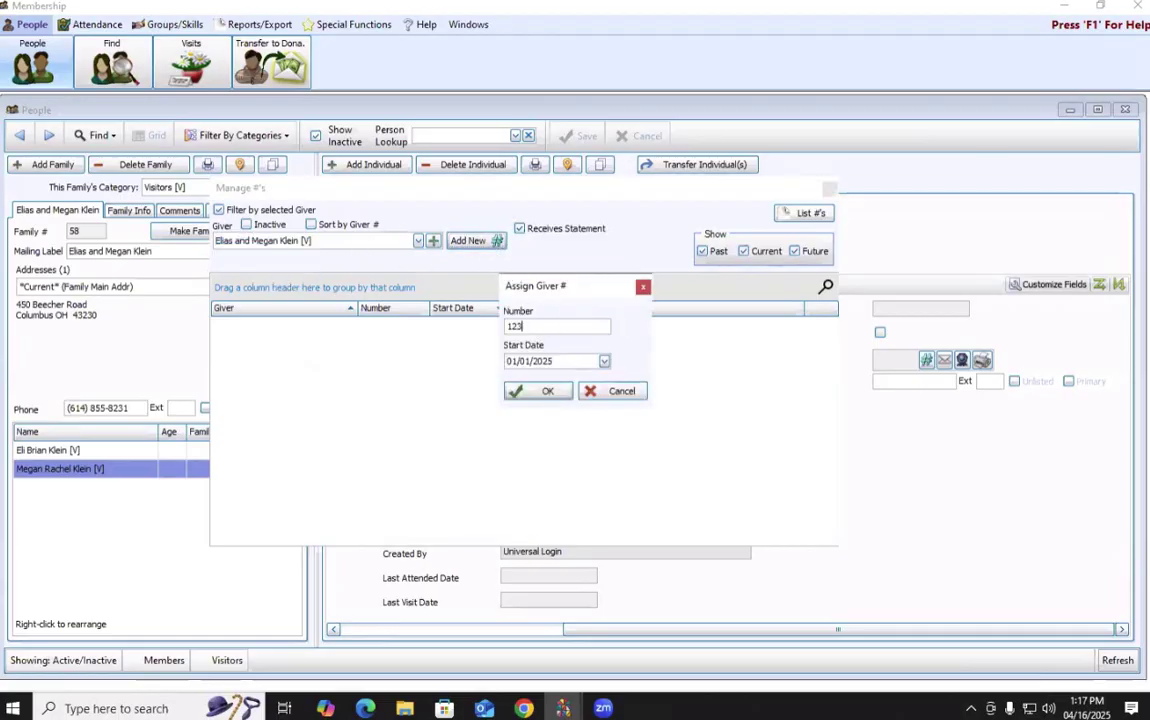
text(456)
click(561, 394)
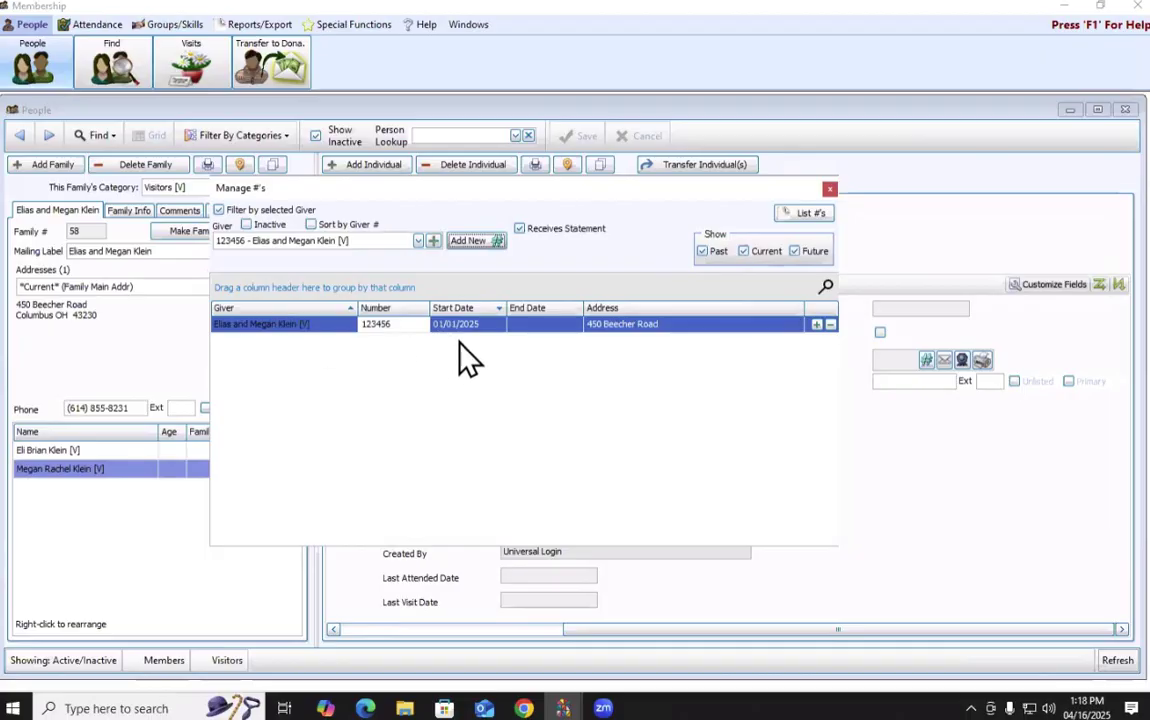
Close Manage #'s and check the Giver # field on Megan's and Eli's records.
click(829, 189)
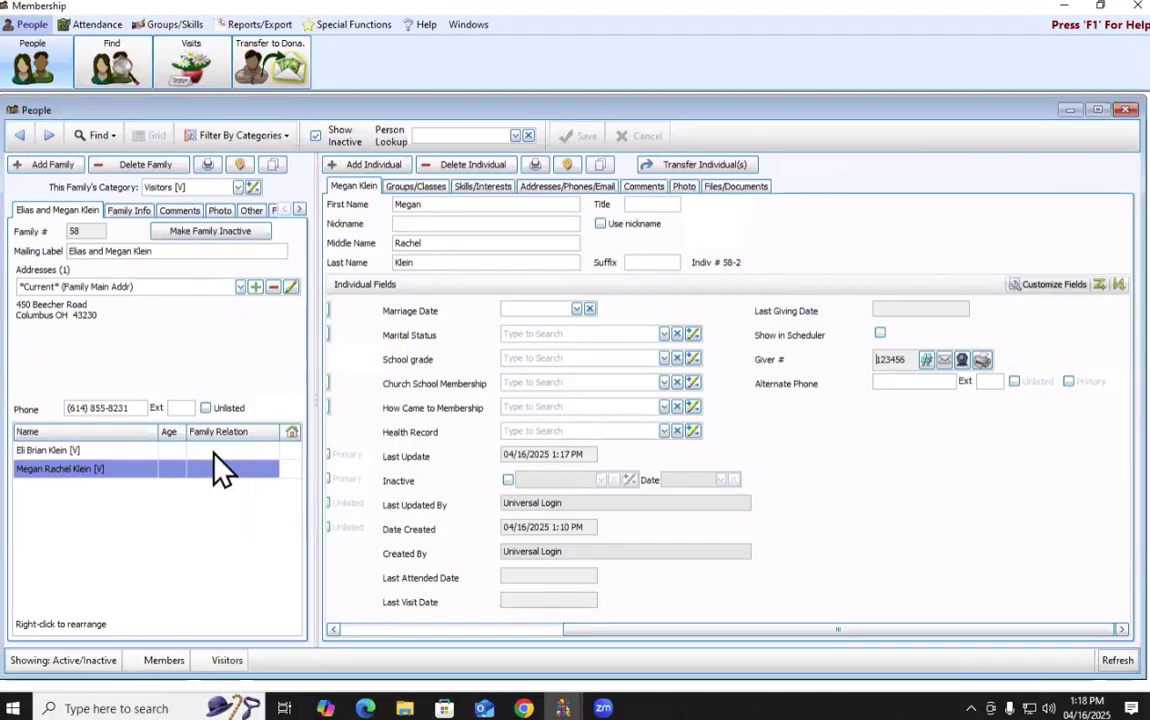
click(154, 470)
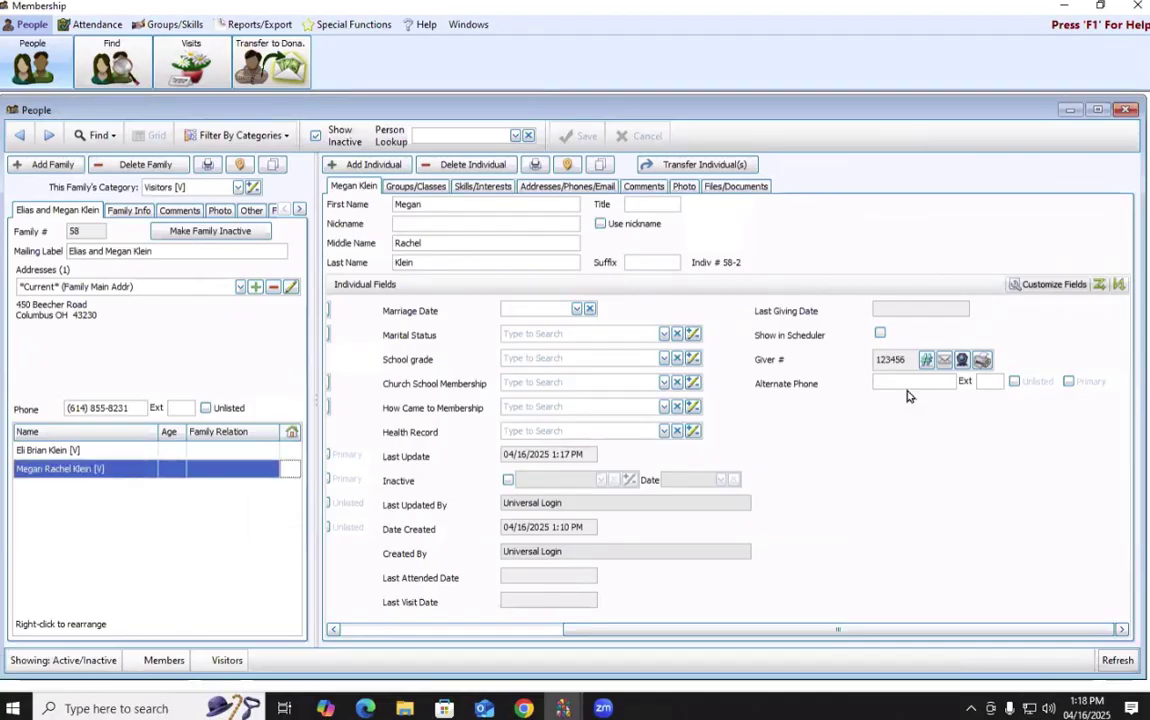
click(88, 451)
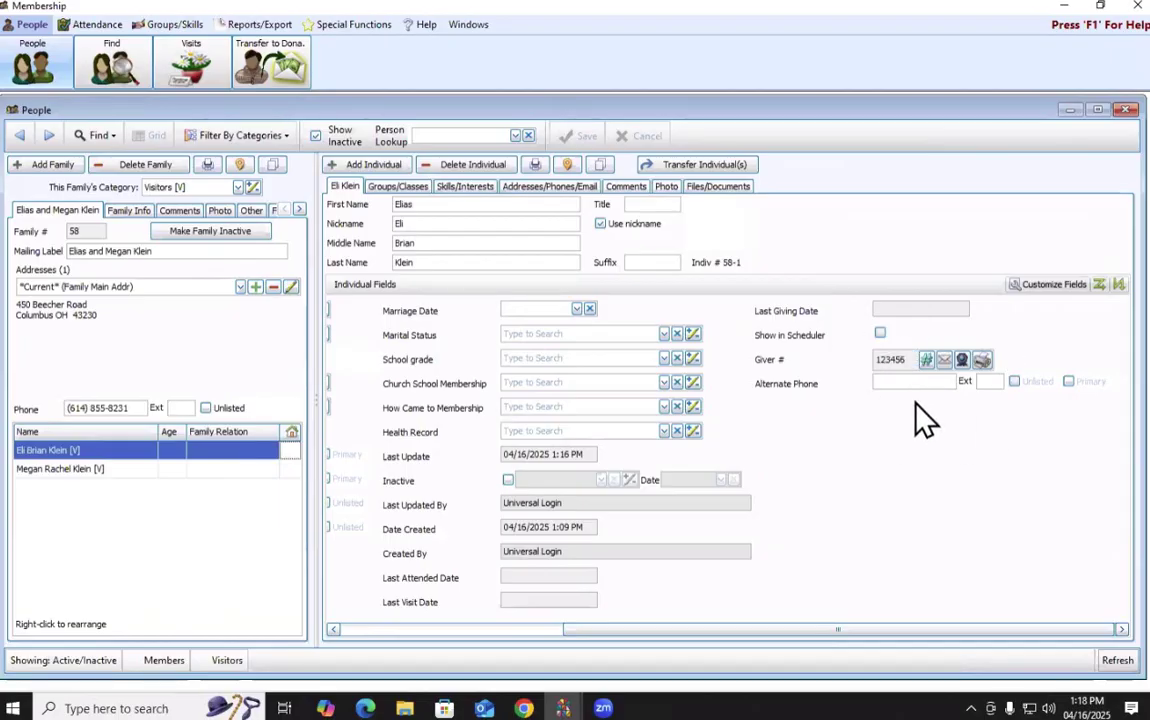
drag(796, 629, 578, 673)
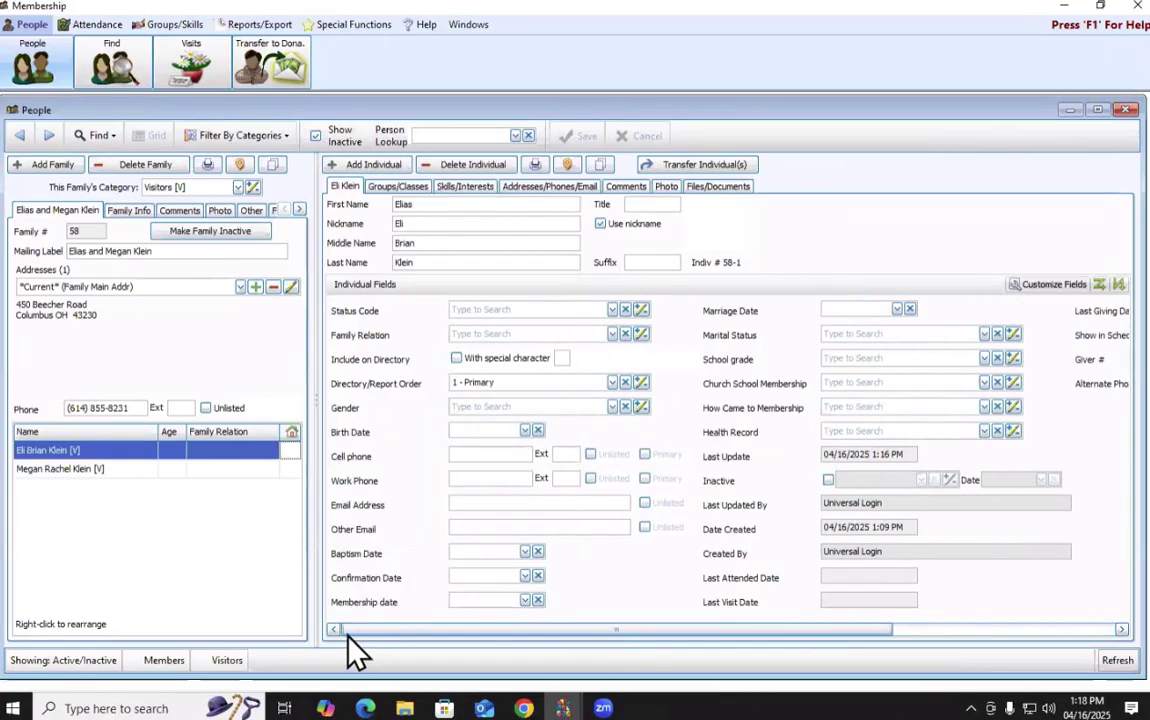